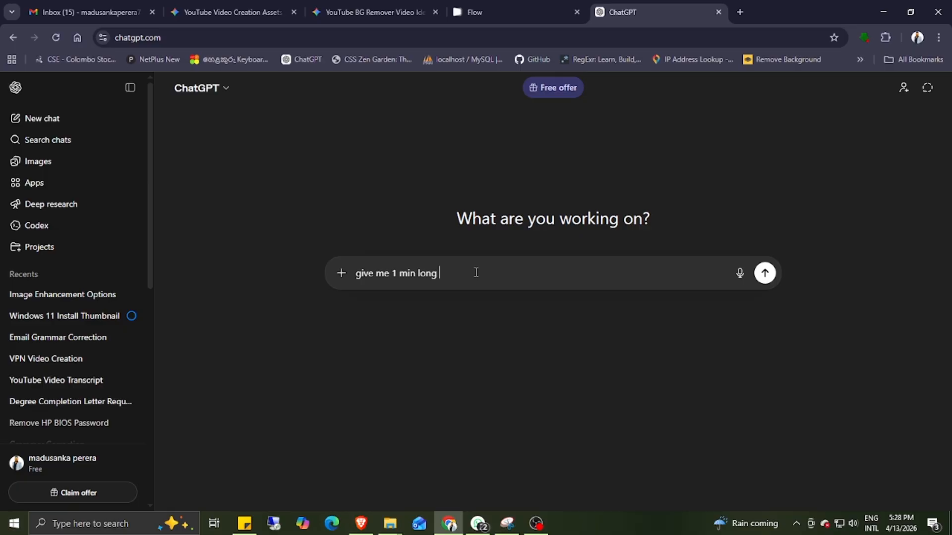
Ask ChatGPT for a 1 min long motivational quote for the sinhala language.
text(motiv)
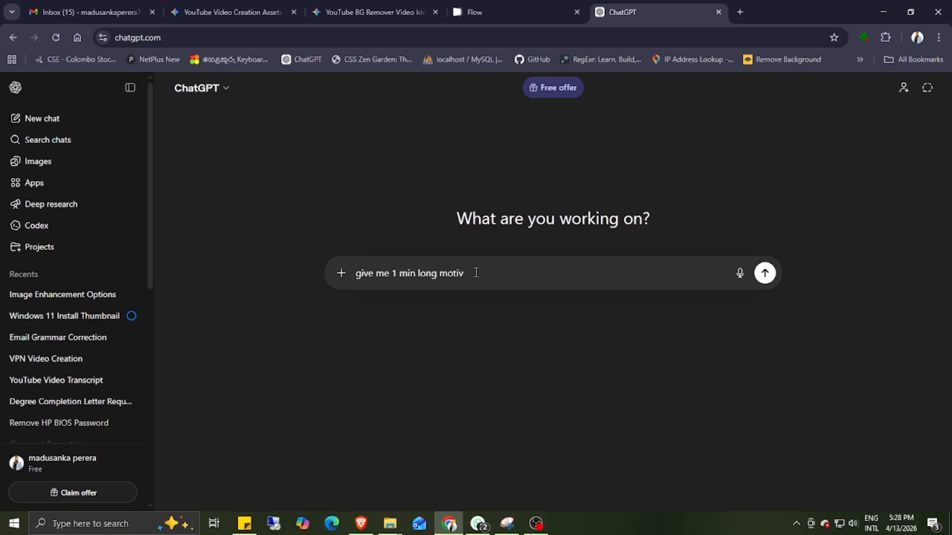
text(ational quote for thge)
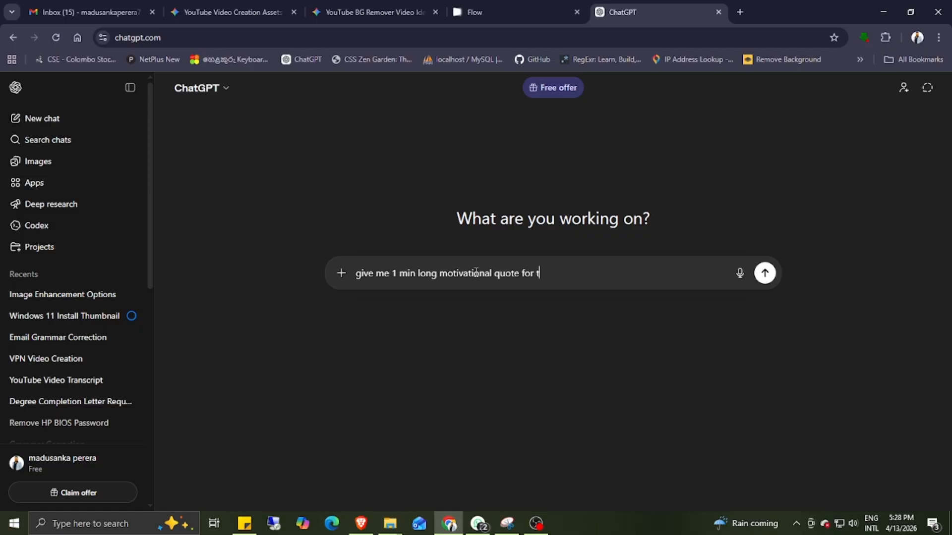
key(BackSpace)
key(BackSpace)
text(e sinhala language)
key(Return)
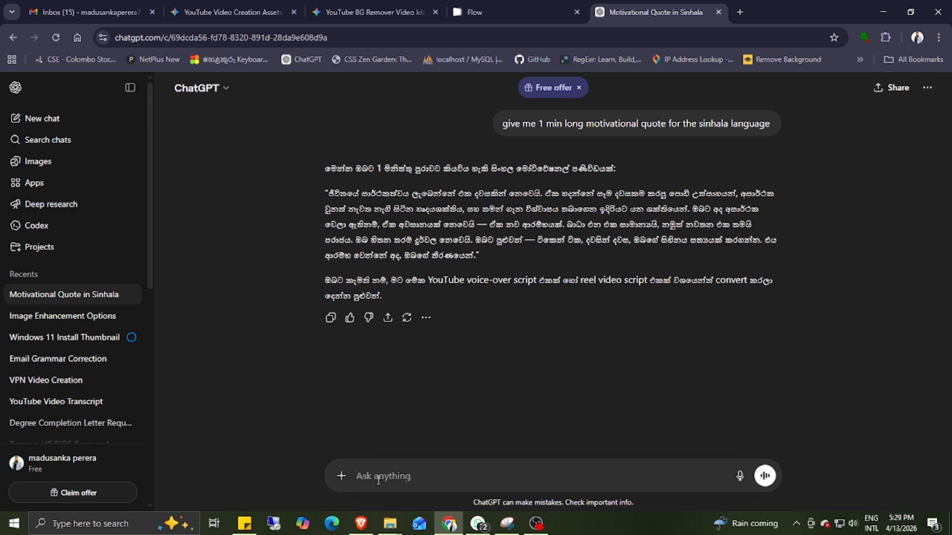
Request an image prompt of a man presenting the quote near Sri Dalada Maligawa and Bogambara Wewa, looking at them in deep thought.
text(i want to create video that presents the motivational quoto above. So please write me a)
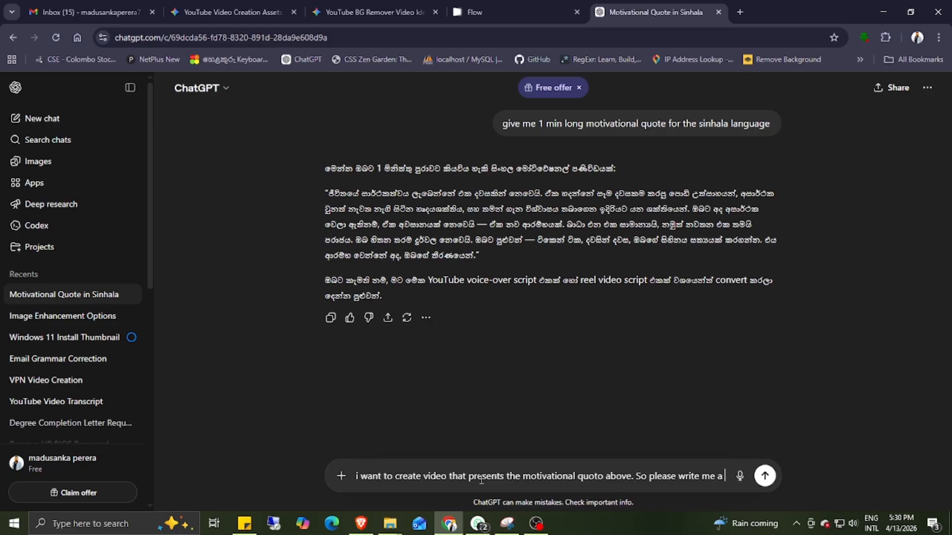
text( prom)
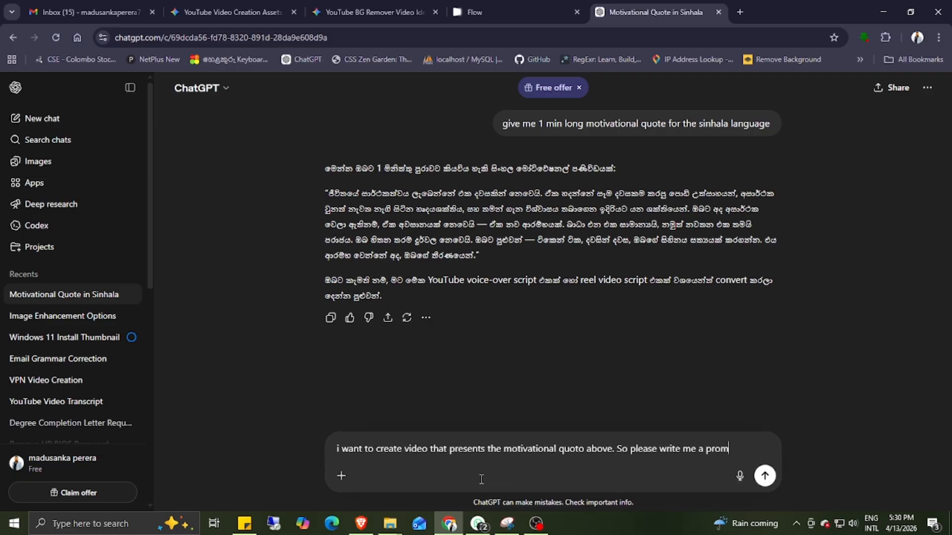
text(pt)
text(that requires me to create an image of a man presenting that motivational quoto. it would be better if he is on a near sri dalada maligawa.it would be better if it was near bogambara weawa.it would be better if he was looking at the bogamberawewa and dalada maligawa )
text(in deep)
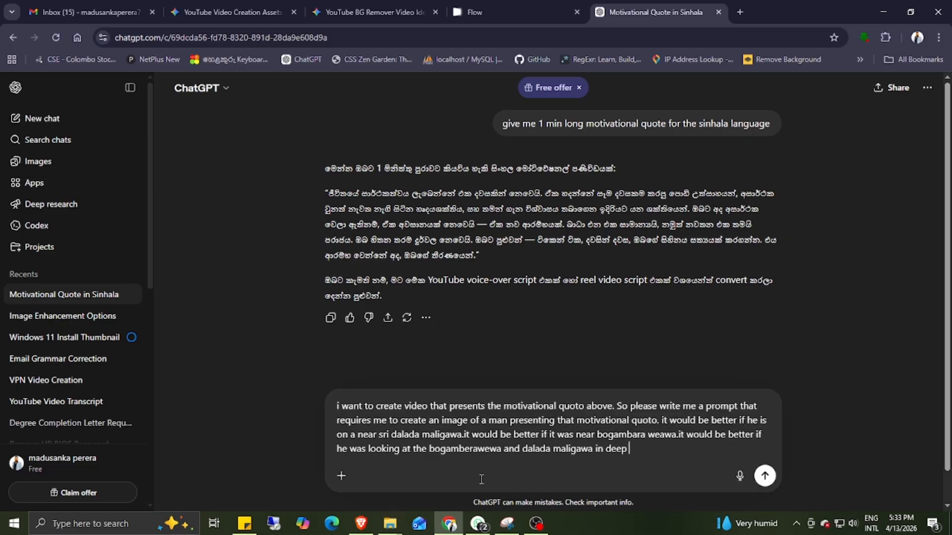
text( thought.)
key(Return)
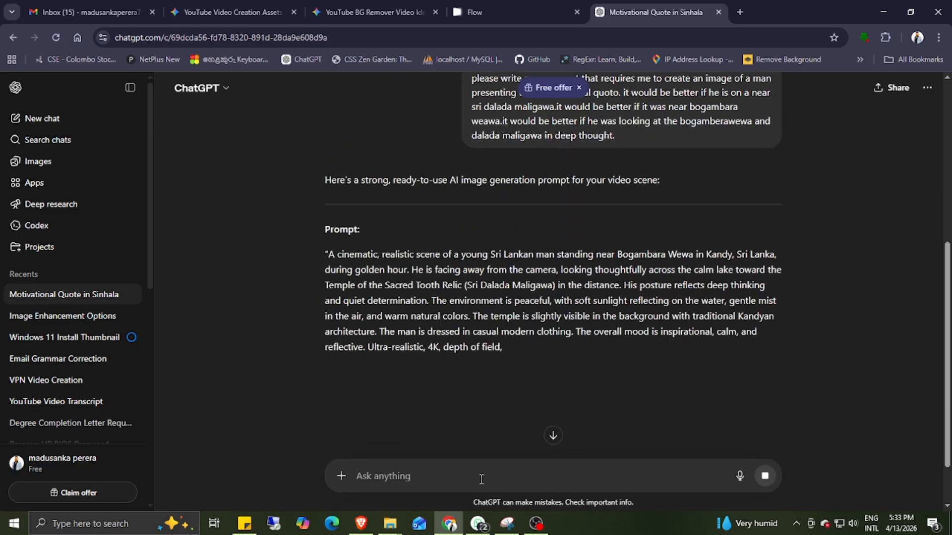
scroll(561, 388, down, 2)
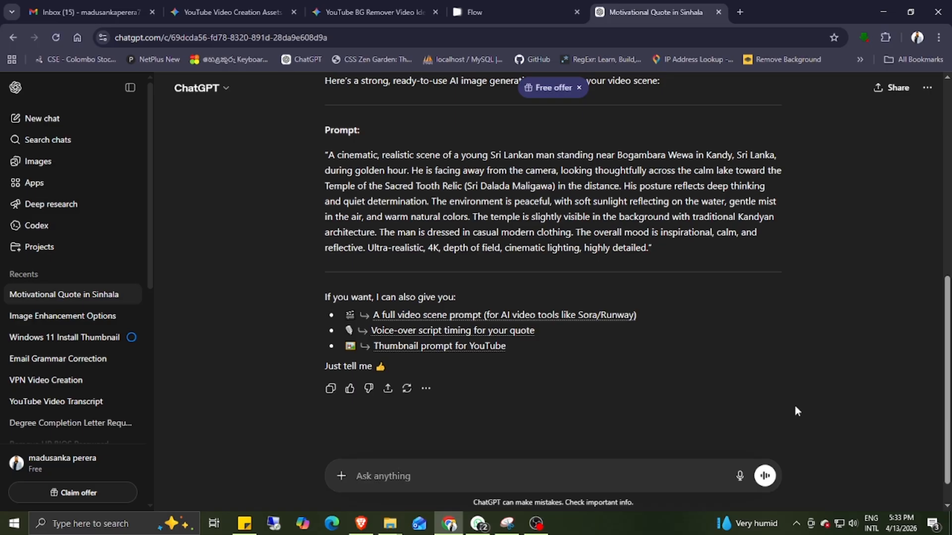
Search the web for google flow in a new browser tab and open the Flow site.
click(599, 14)
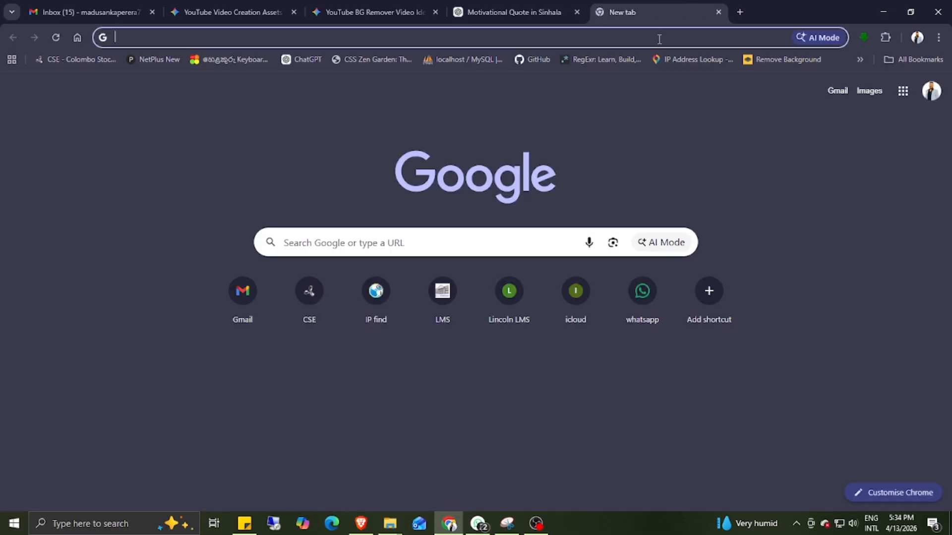
text(goo)
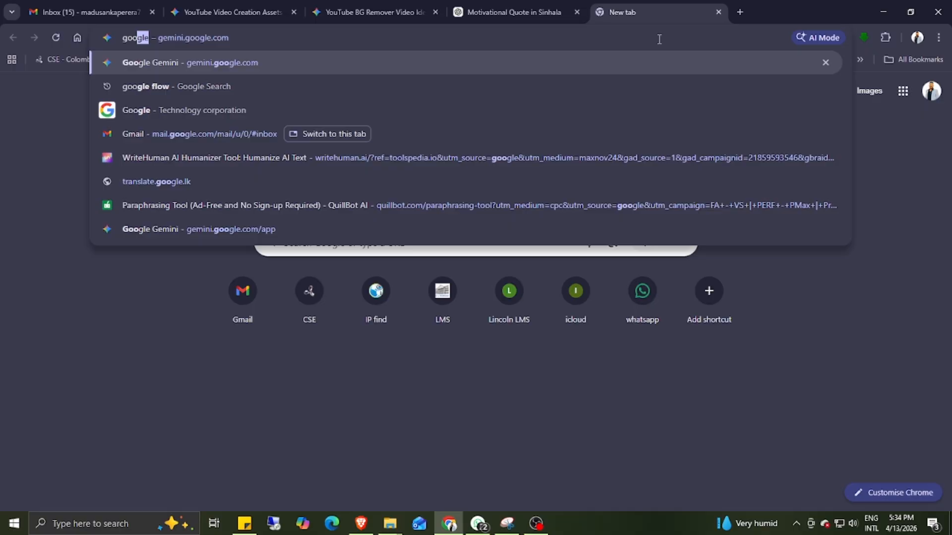
key(Down)
key(Down)
key(Up)
key(Return)
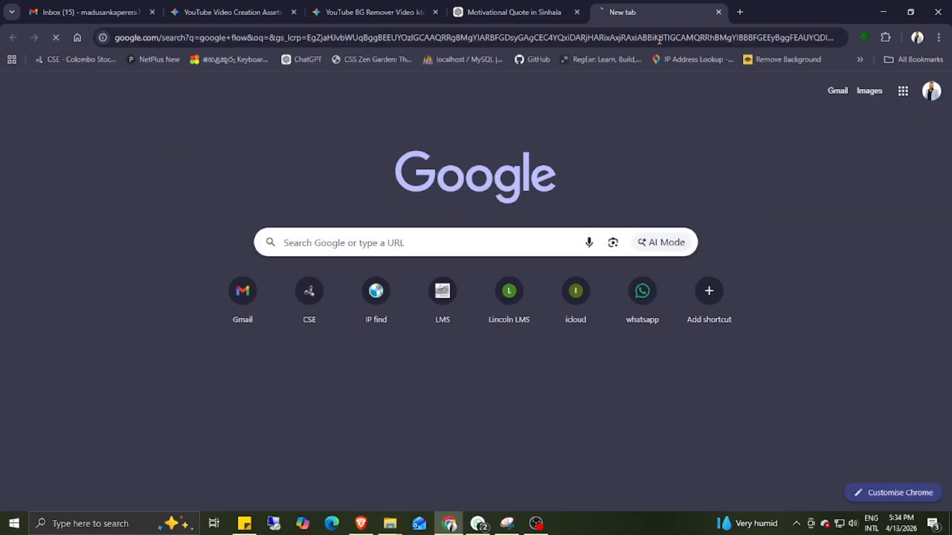
click(144, 208)
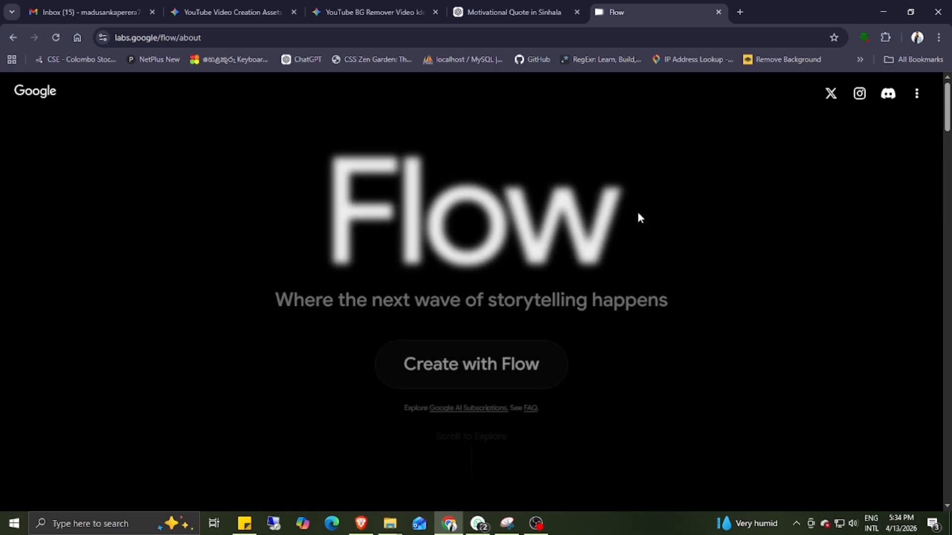
Enter the Flow creation tool from its landing page and create a new project.
scroll(638, 214, down, 3)
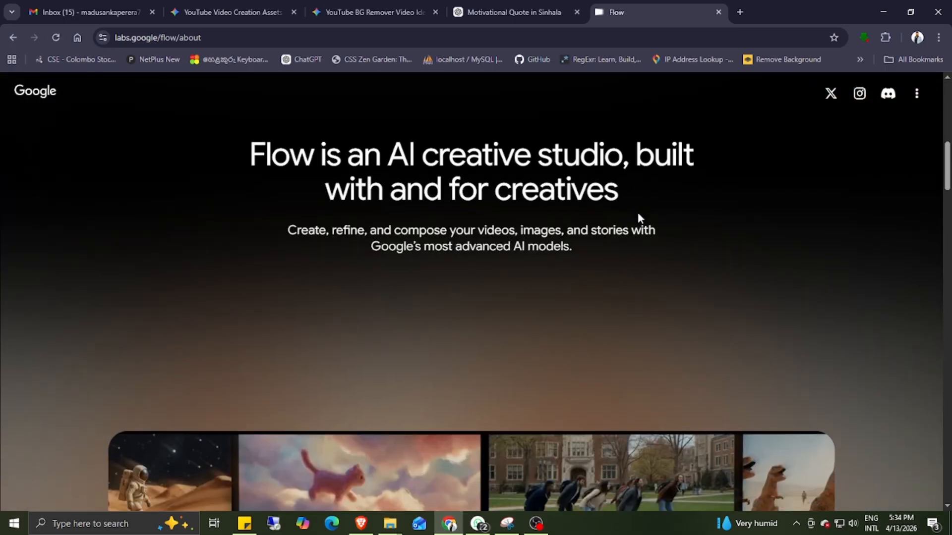
scroll(637, 214, down, 5)
scroll(638, 219, up, 10)
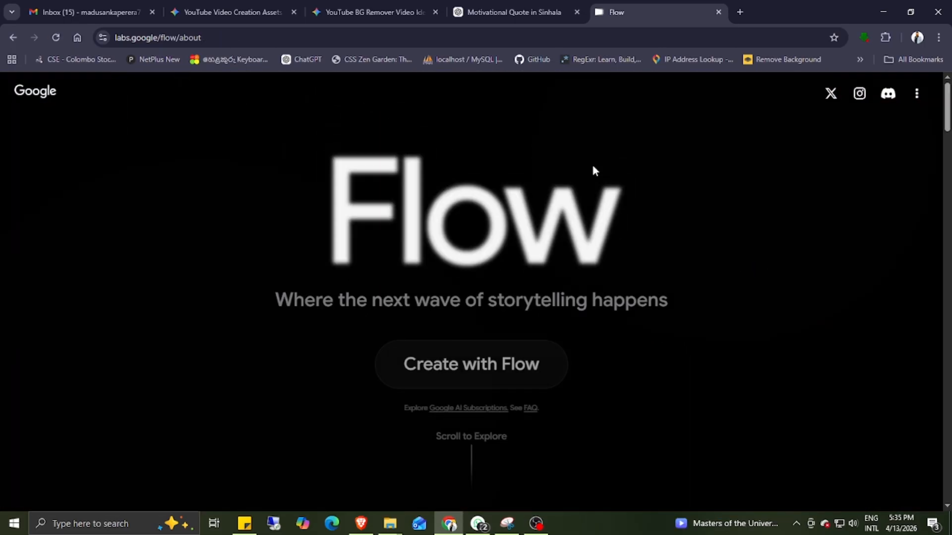
scroll(659, 238, down, 2)
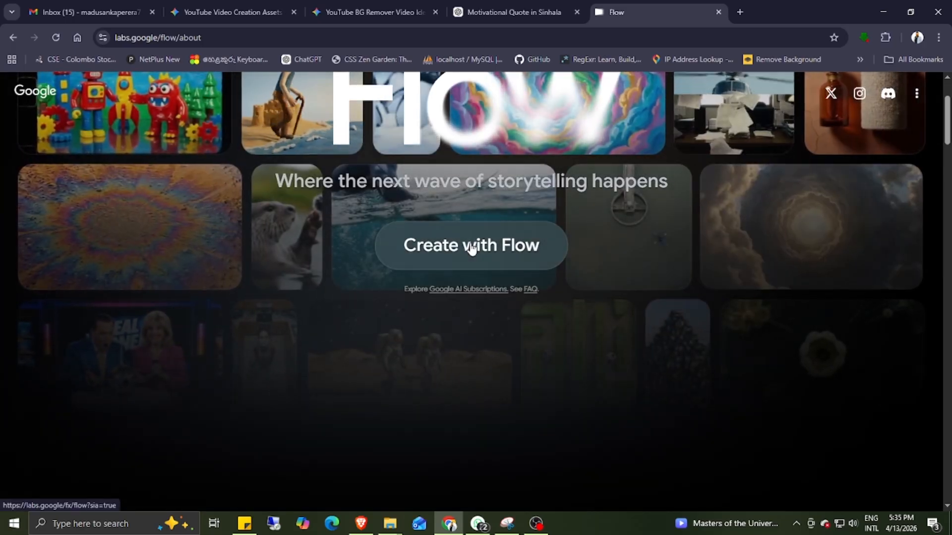
click(470, 247)
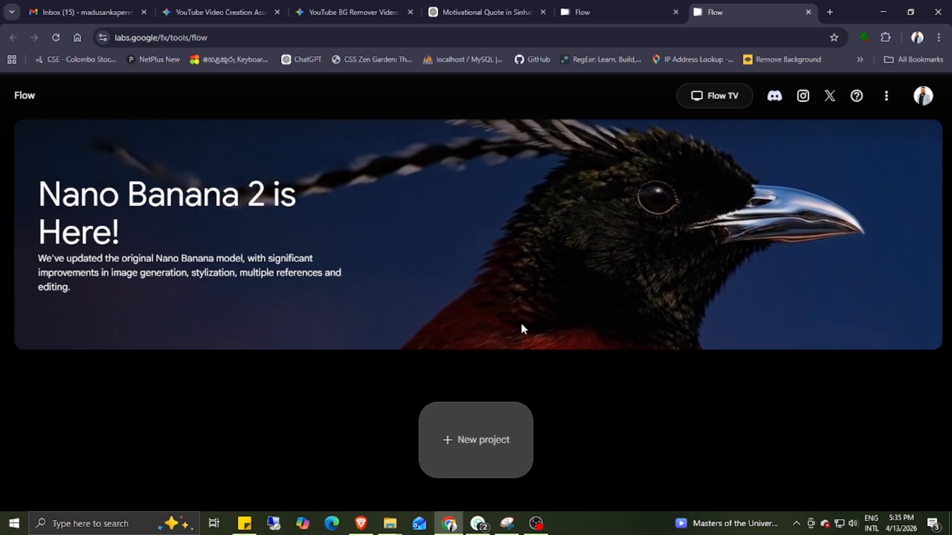
click(468, 434)
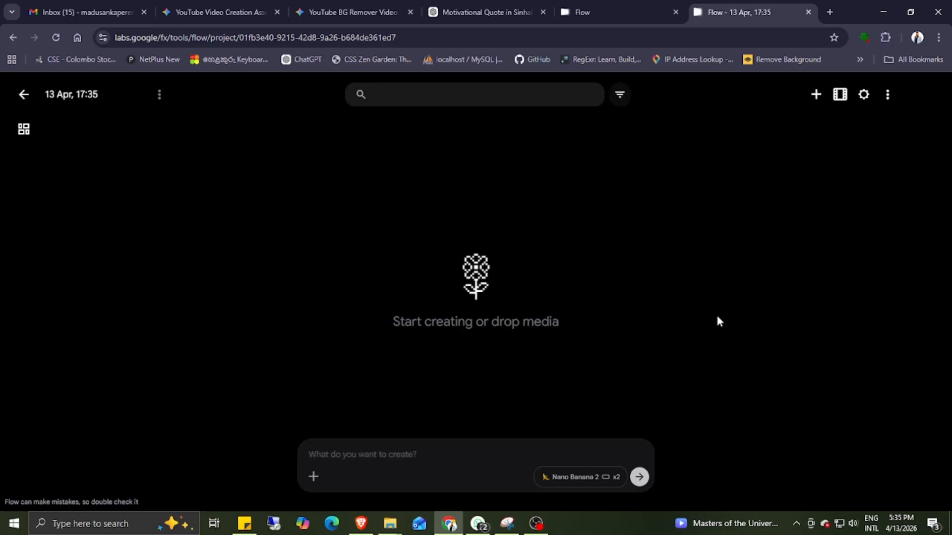
Copy the full image prompt from the ChatGPT reply into the new Flow project's prompt.
click(478, 10)
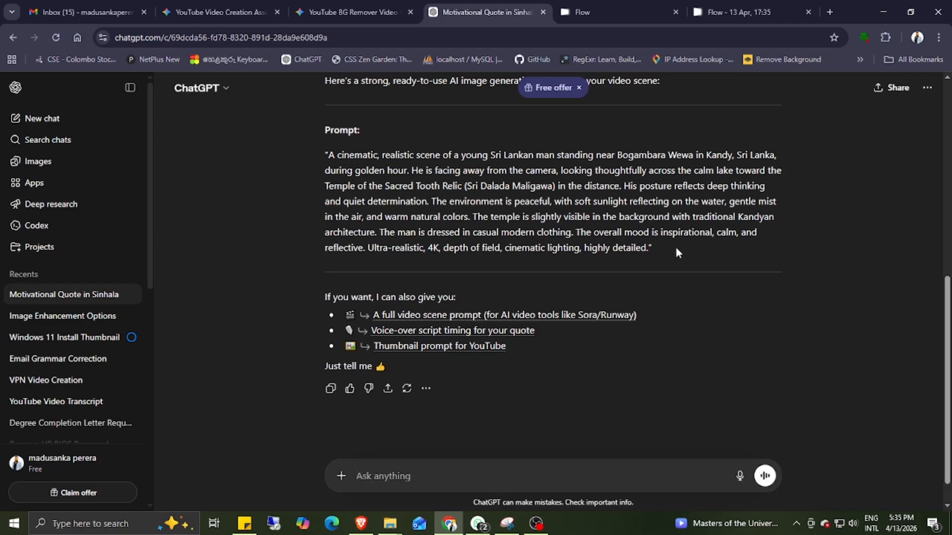
drag(670, 246, 305, 150)
key(ctrl+c)
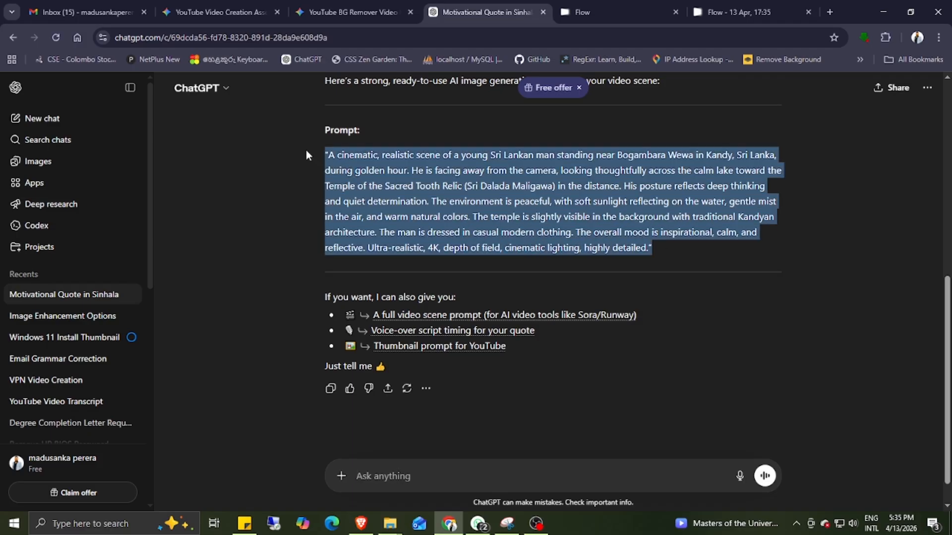
click(751, 9)
click(358, 452)
key(ctrl+v)
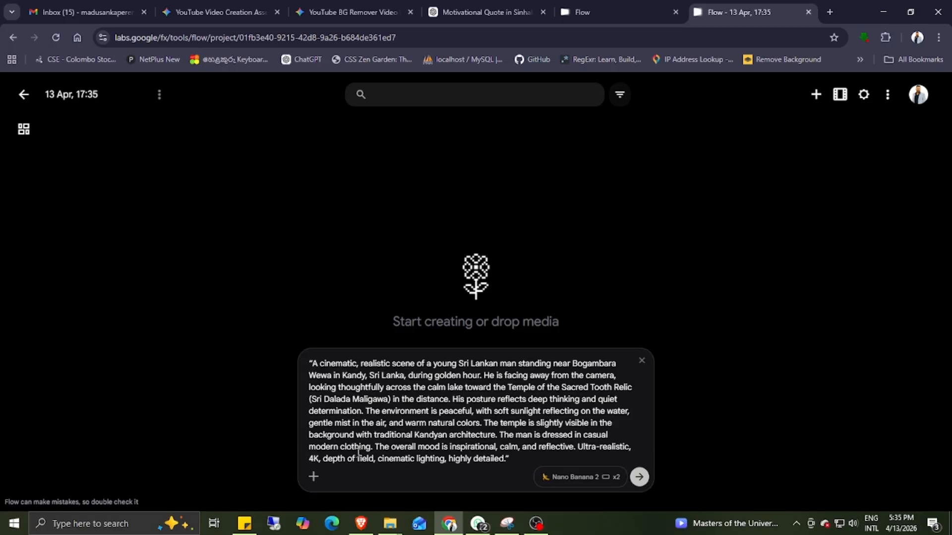
Set the image output count to x4, keep the Nano Banana 2 model, and generate the images.
click(573, 479)
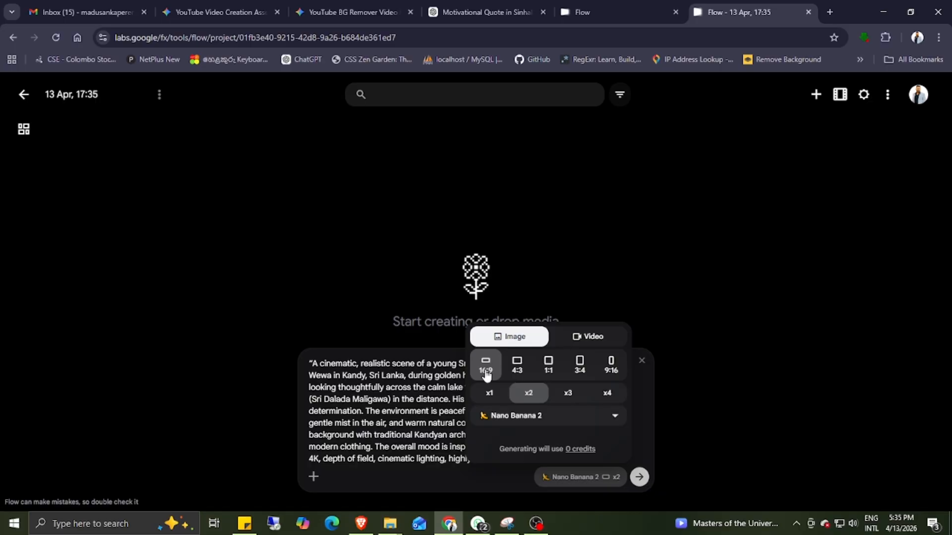
click(608, 394)
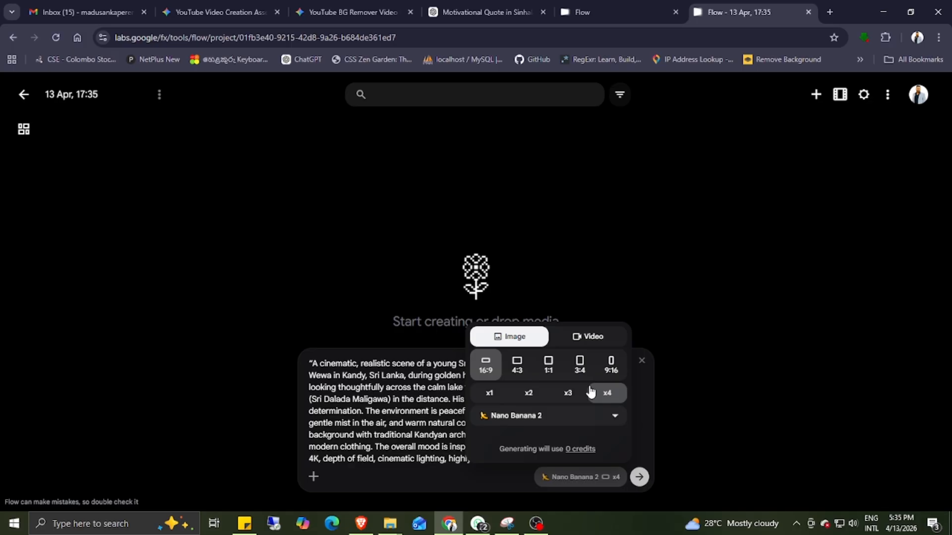
click(559, 414)
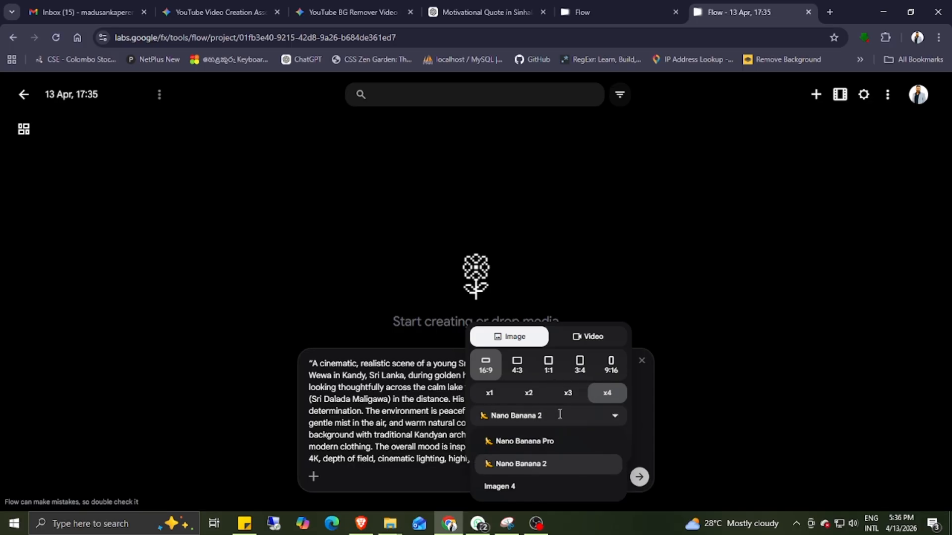
click(640, 477)
click(639, 476)
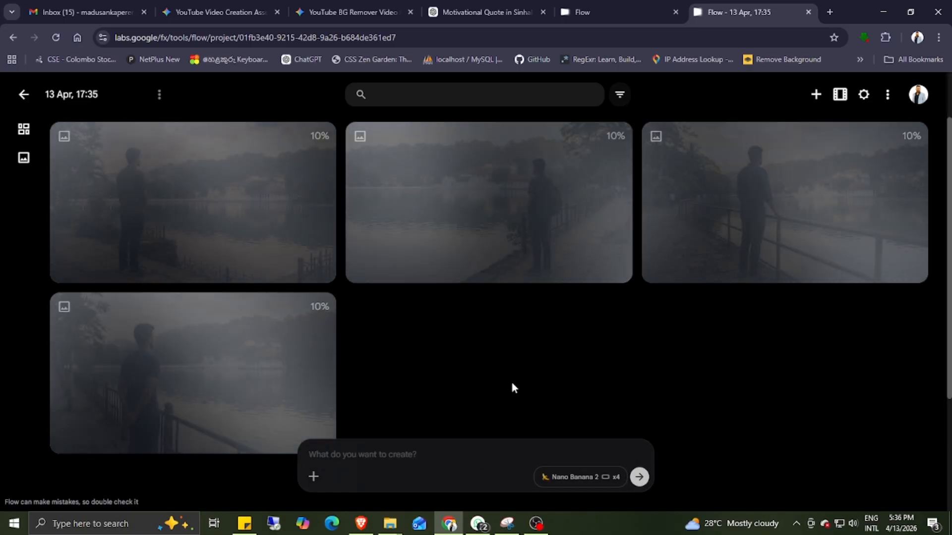
Download the first generated image as a 2K upscale and choose to animate that same image.
click(323, 139)
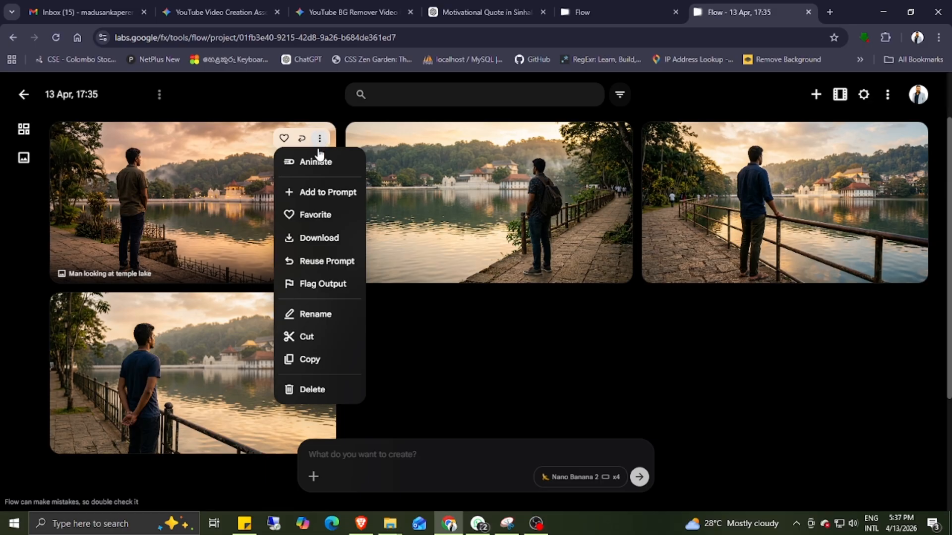
mouse_move(321, 239)
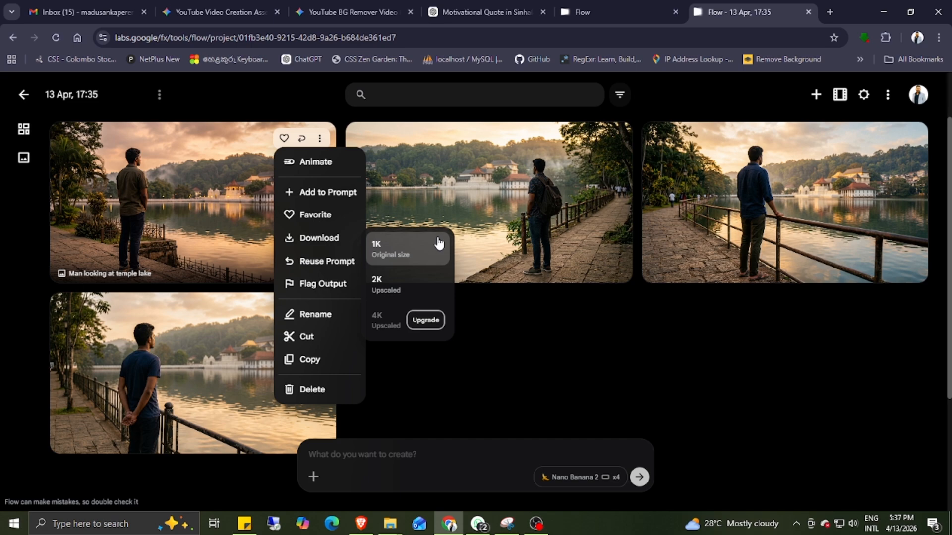
click(405, 280)
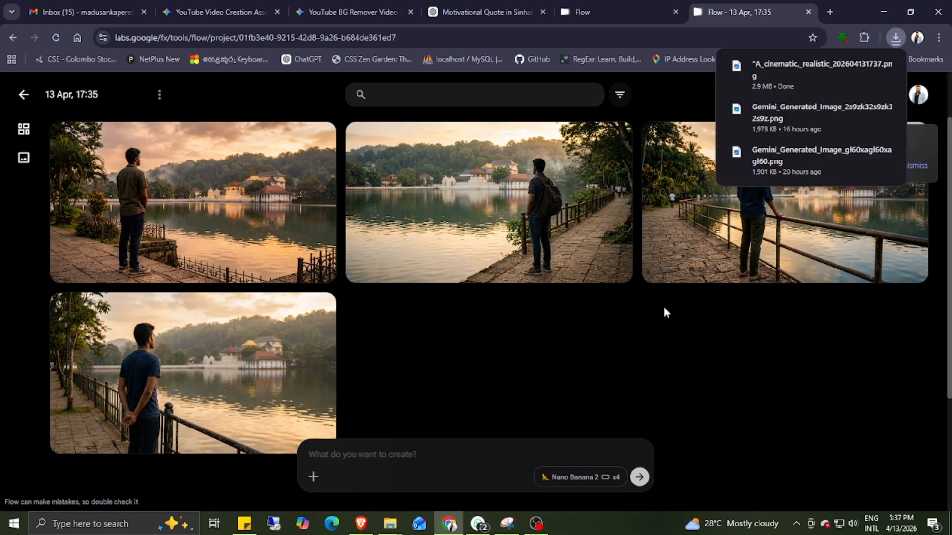
click(320, 139)
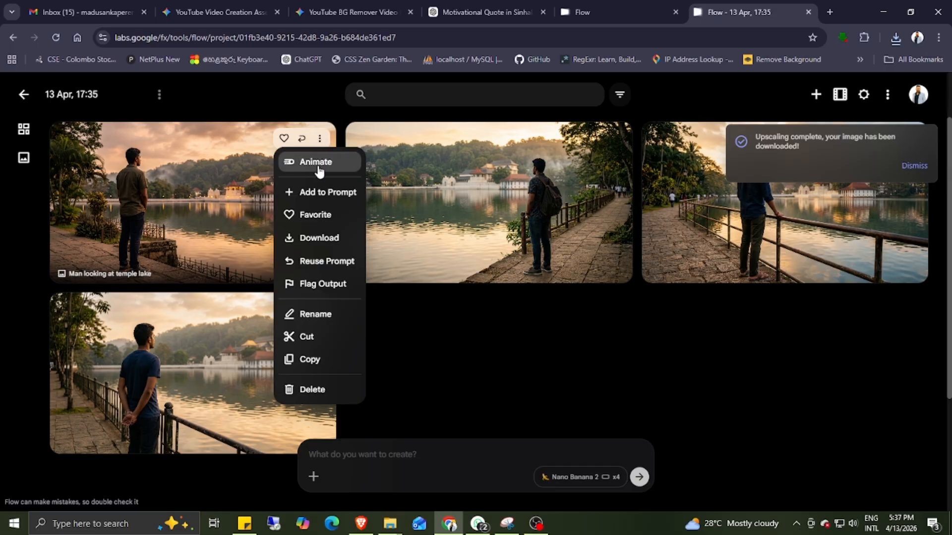
click(318, 164)
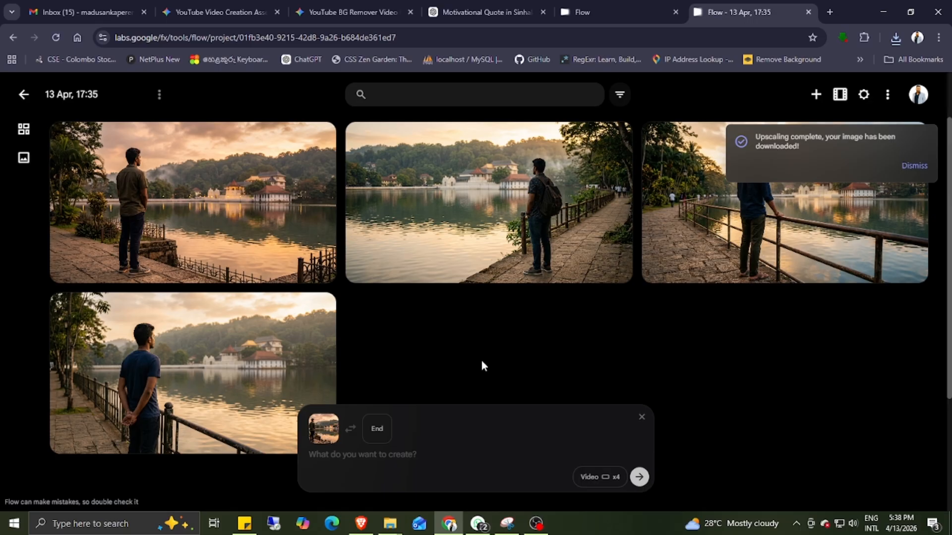
In ChatGPT, attach the lakeside picture and request a video generating prompt where the man turns to the camera and speaks the Sinhala quote.
click(476, 8)
scroll(777, 334, down, 1)
click(777, 334)
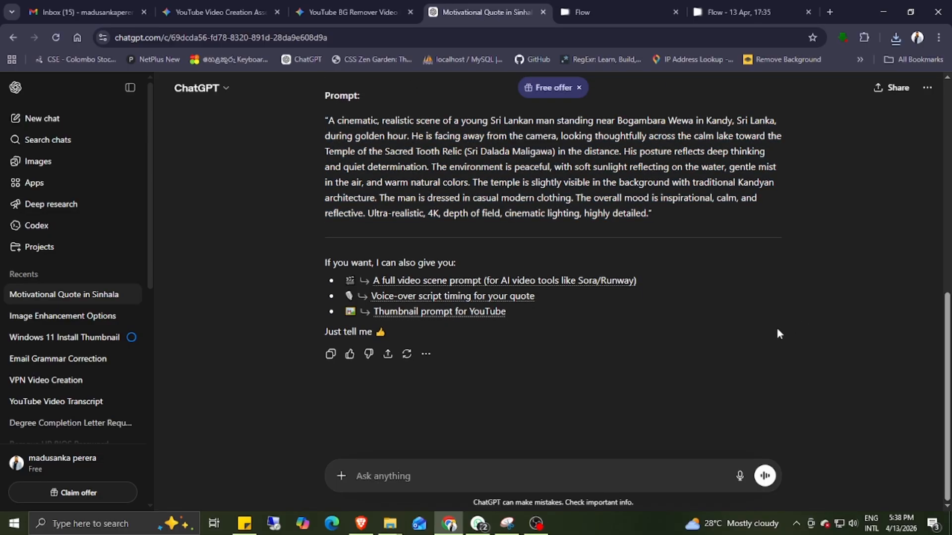
click(340, 476)
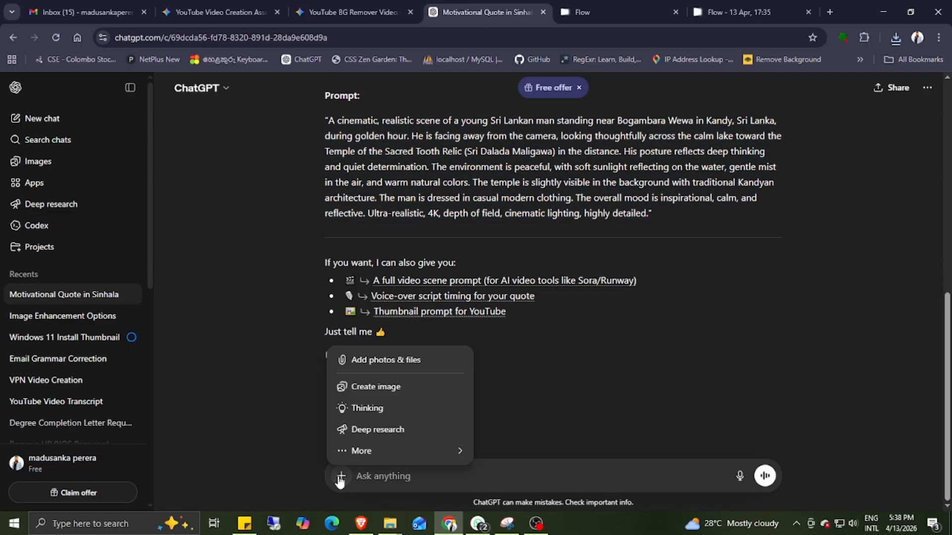
click(387, 361)
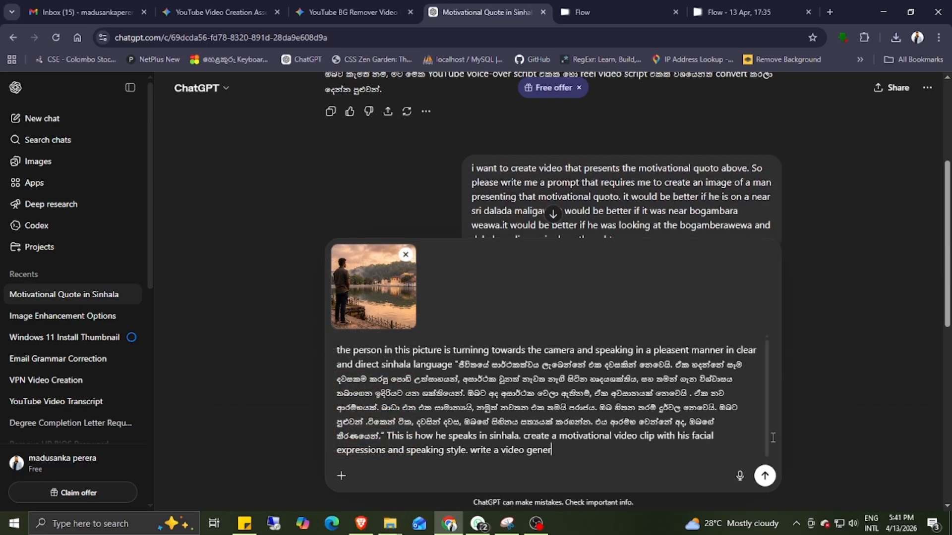
text(ating prompt for this scene.)
key(Return)
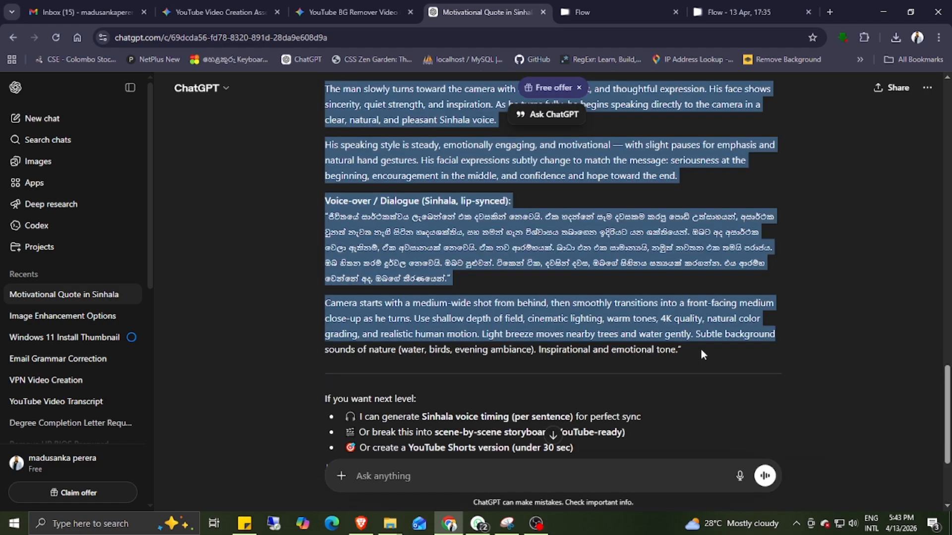
Copy the full video generation prompt from the ChatGPT reply into the Flow project's video prompt.
drag(700, 353, 280, 245)
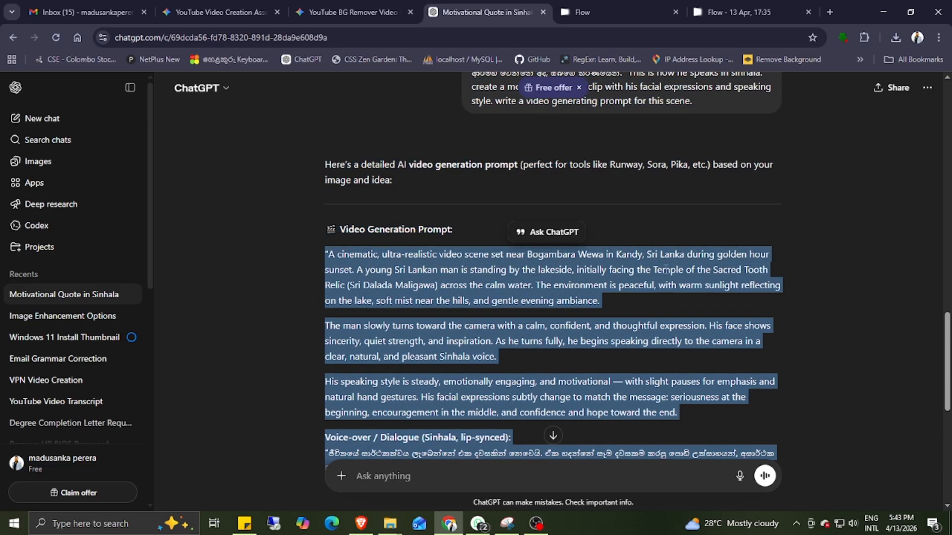
right_click(579, 268)
click(620, 286)
click(730, 13)
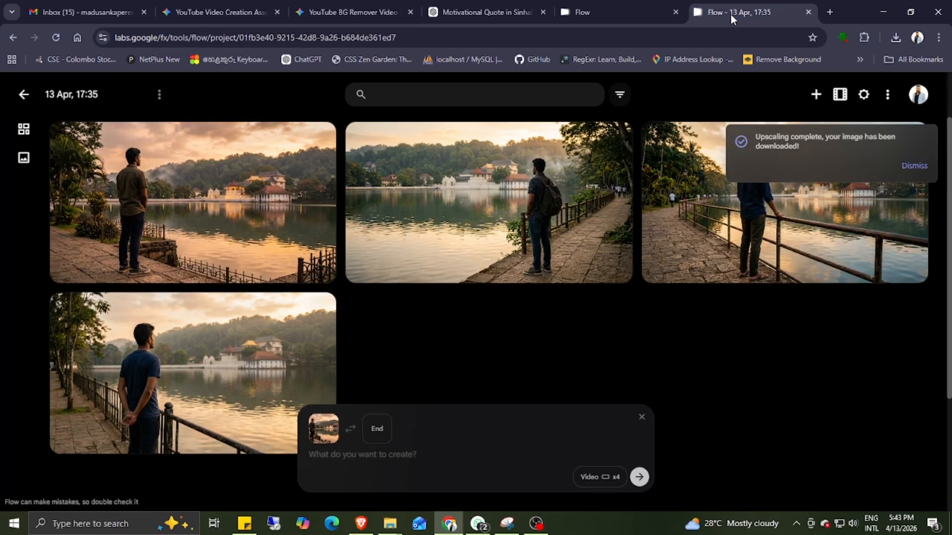
right_click(358, 458)
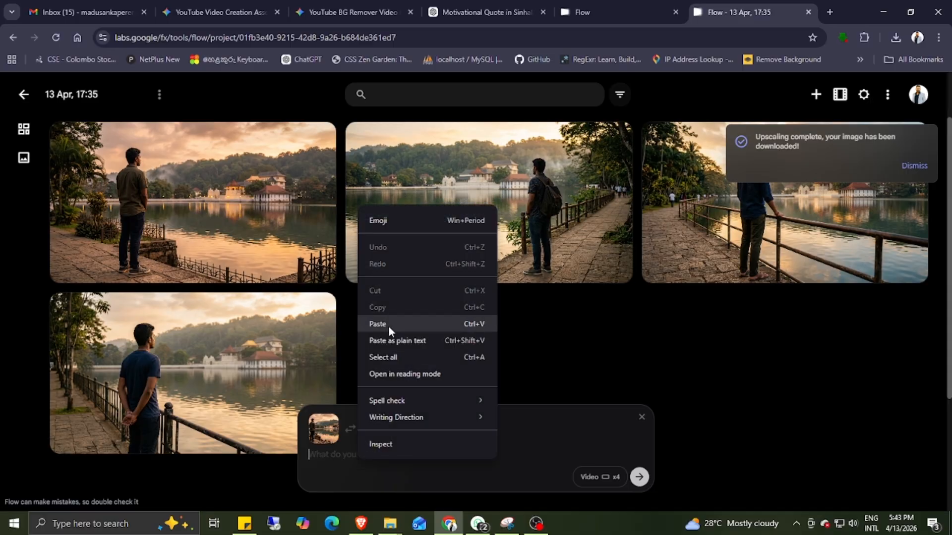
click(388, 325)
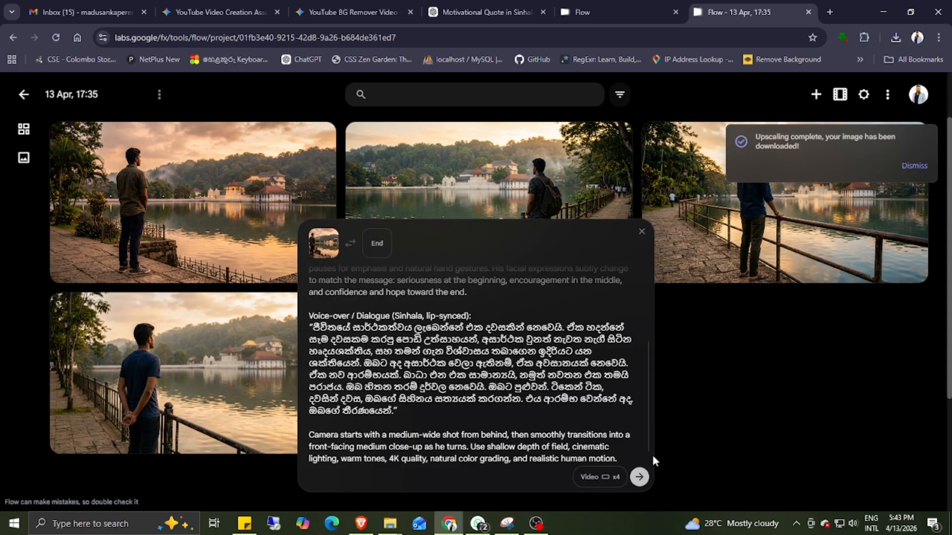
Set the video output count to x1, keep 16:9 and the Veo 3.1 - Fast model, and generate the video.
click(603, 478)
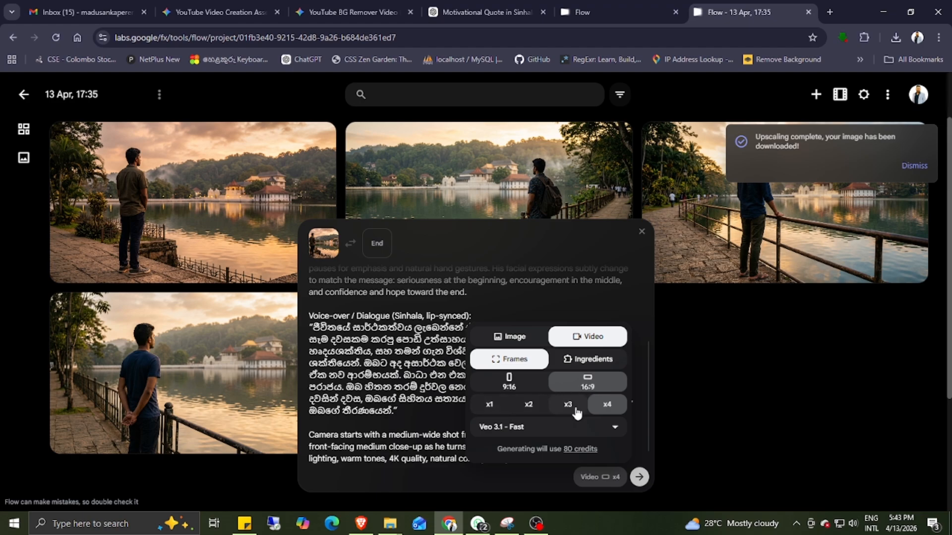
click(492, 407)
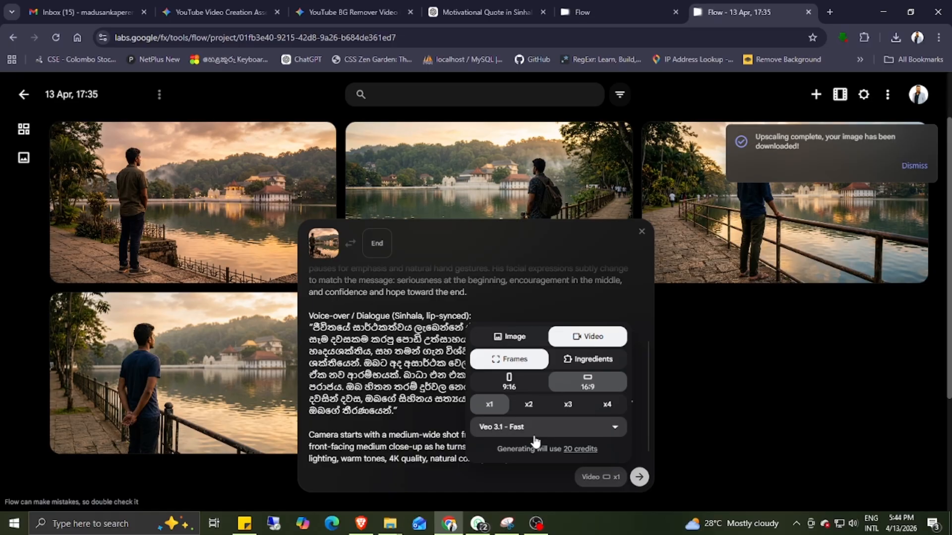
click(639, 477)
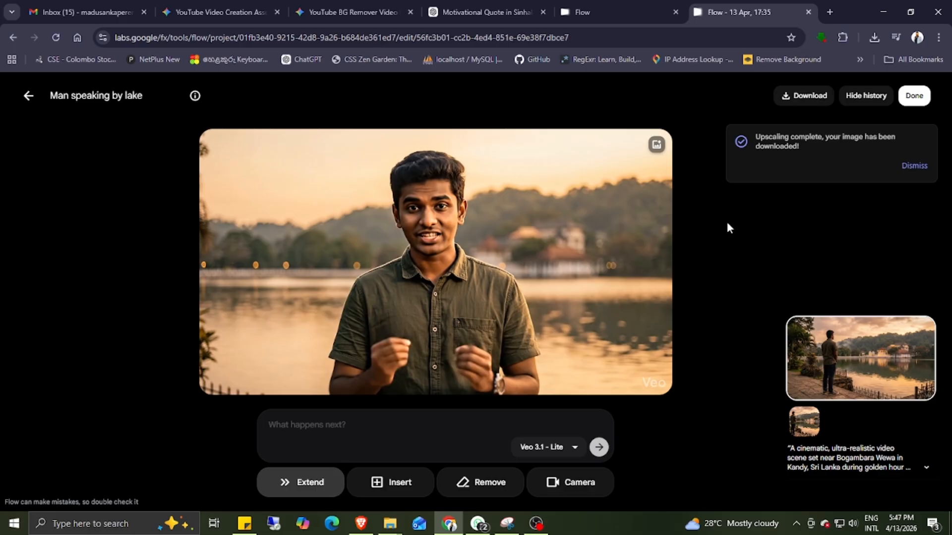
Save the last frame of the generated lakeside video as an image and return to the project overview.
click(506, 12)
click(733, 11)
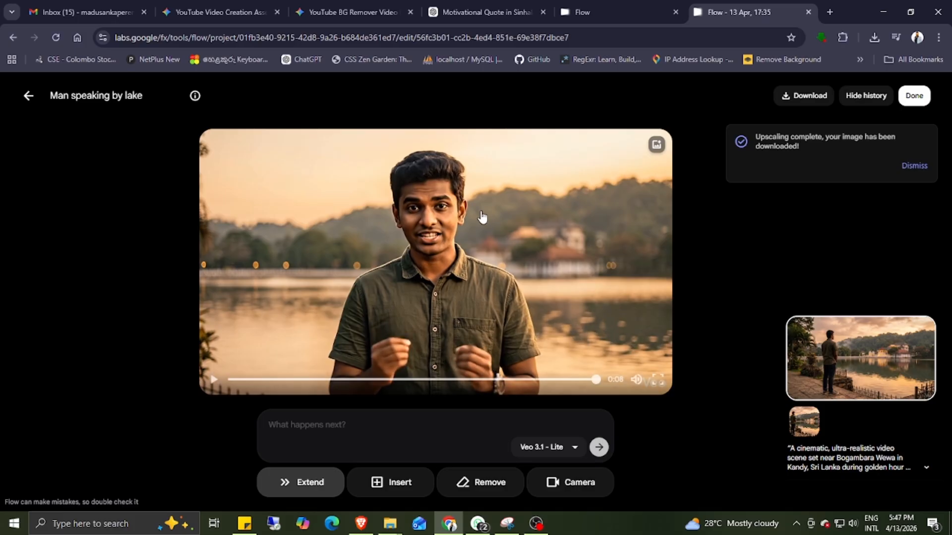
mouse_move(480, 217)
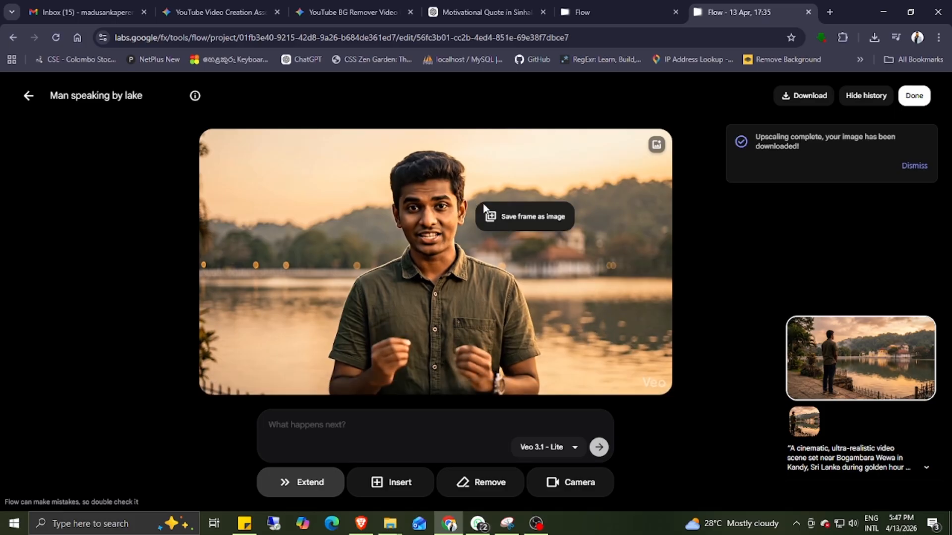
click(506, 218)
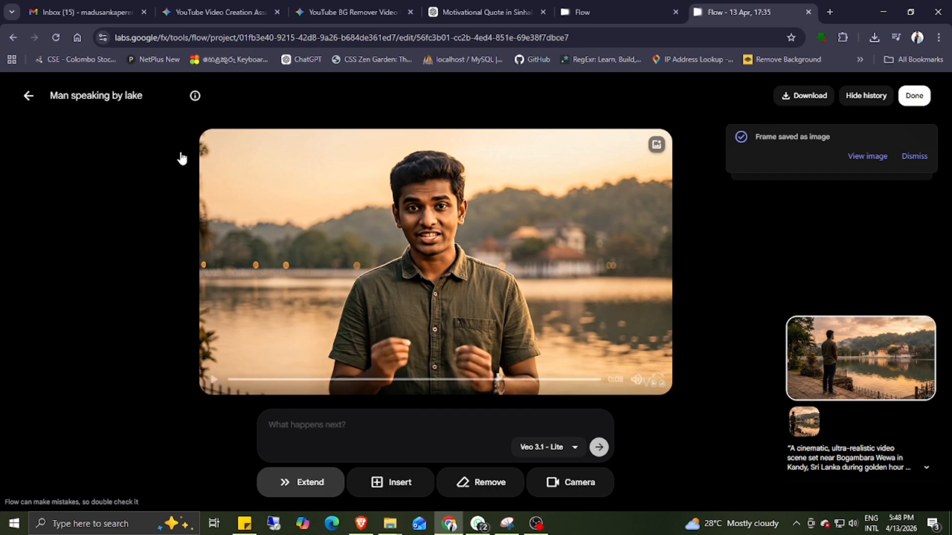
click(26, 97)
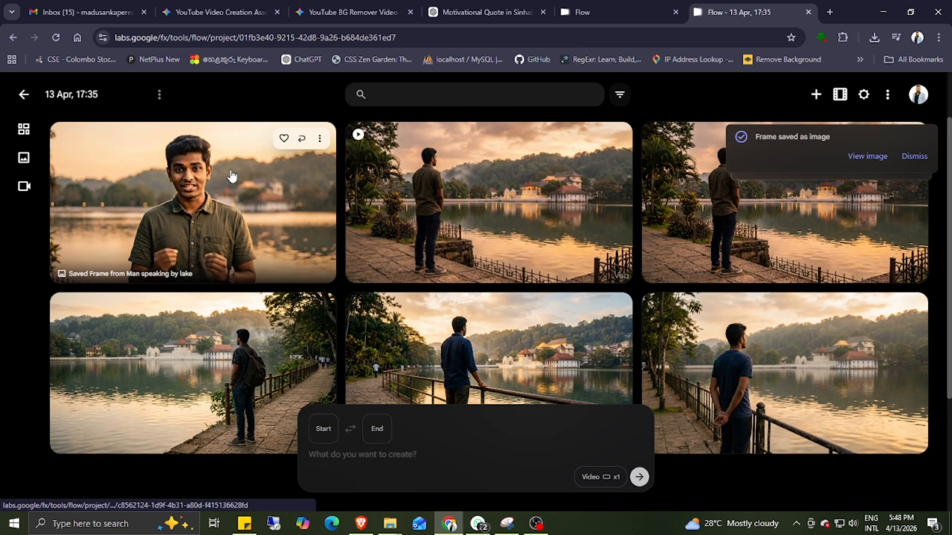
In ChatGPT, attach the saved frame and request a video prompt where the person says the next Sinhala lines in clear and direct Sinhala.
click(338, 477)
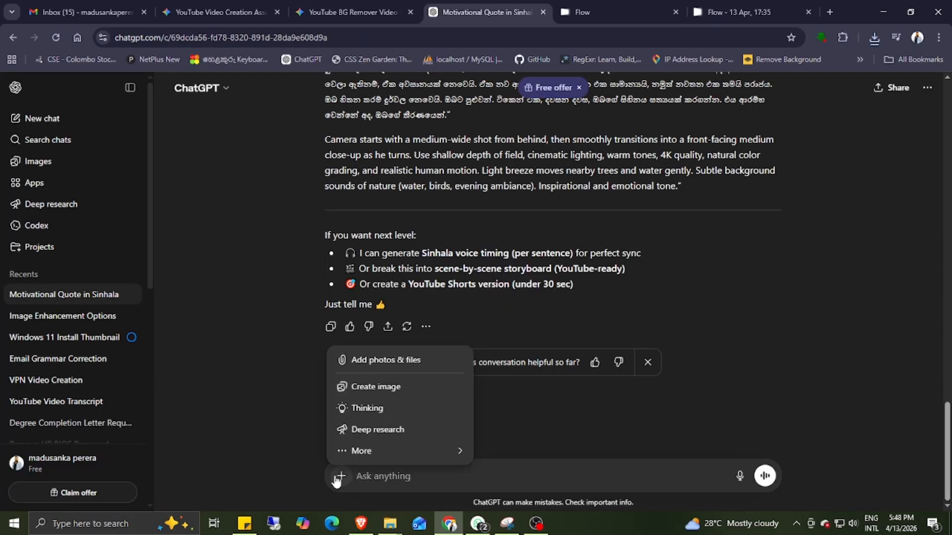
click(382, 366)
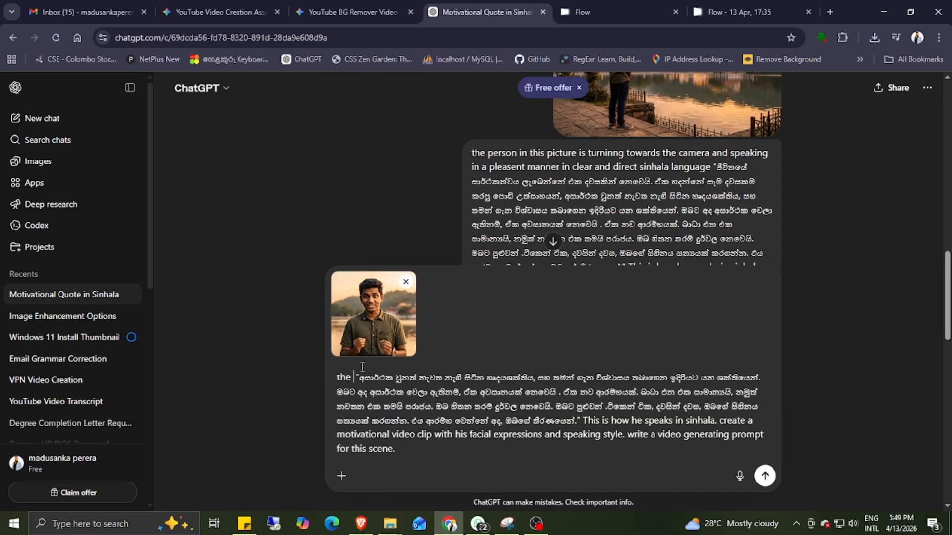
text(person in)
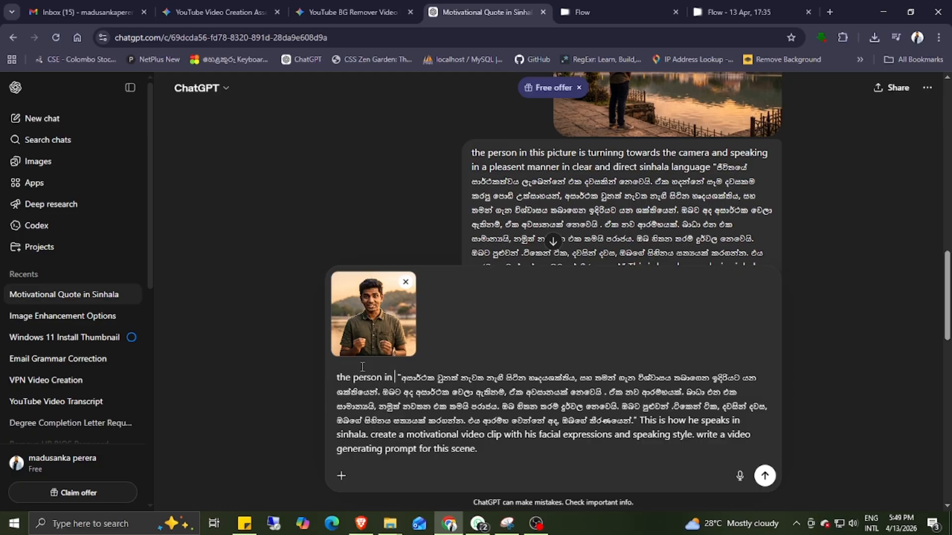
text( th)
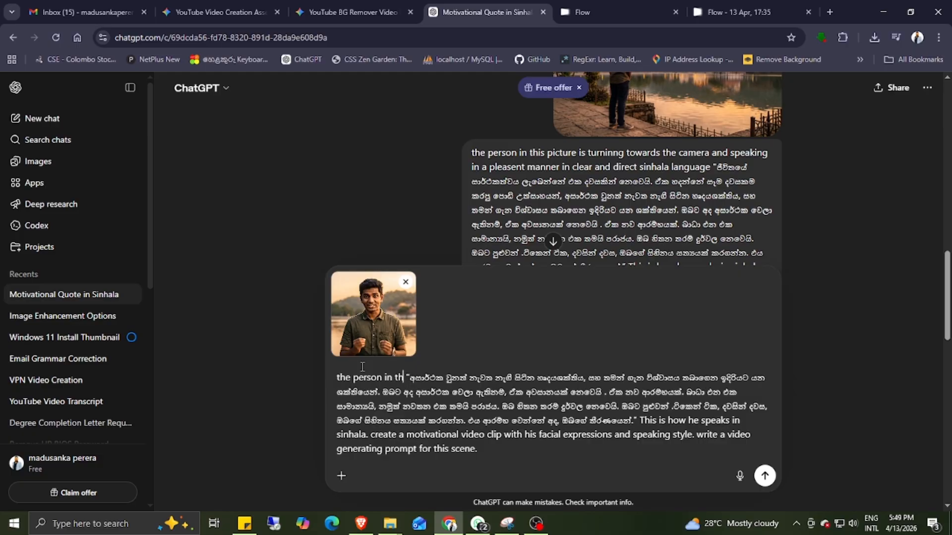
text(is picture)
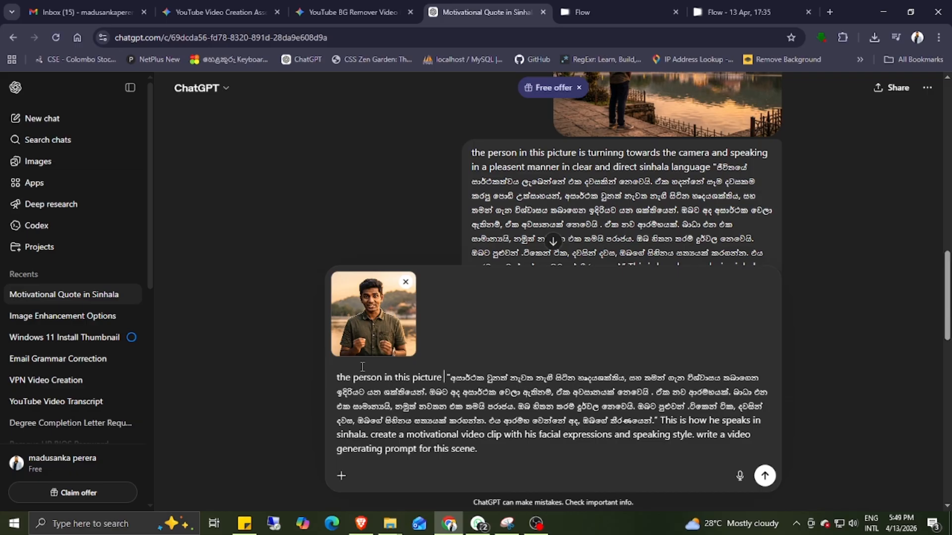
text( says)
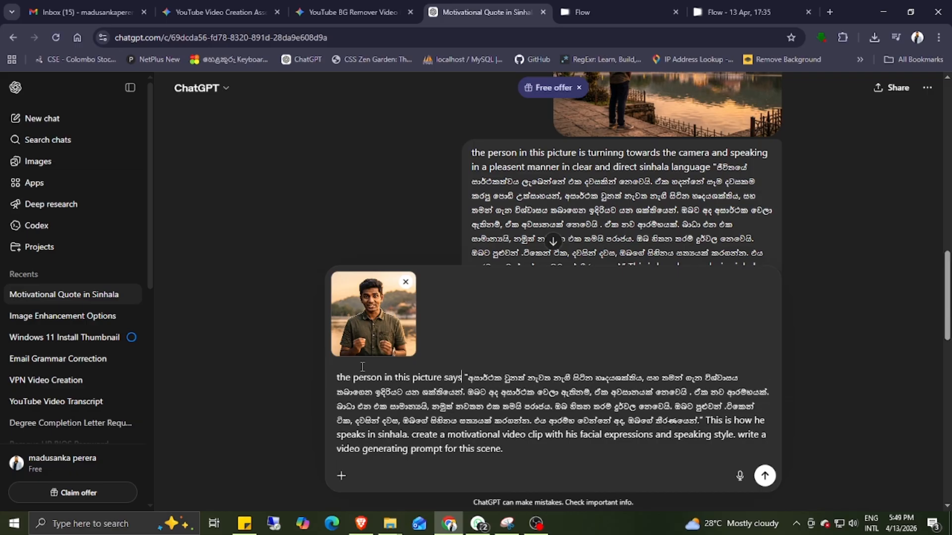
text( this)
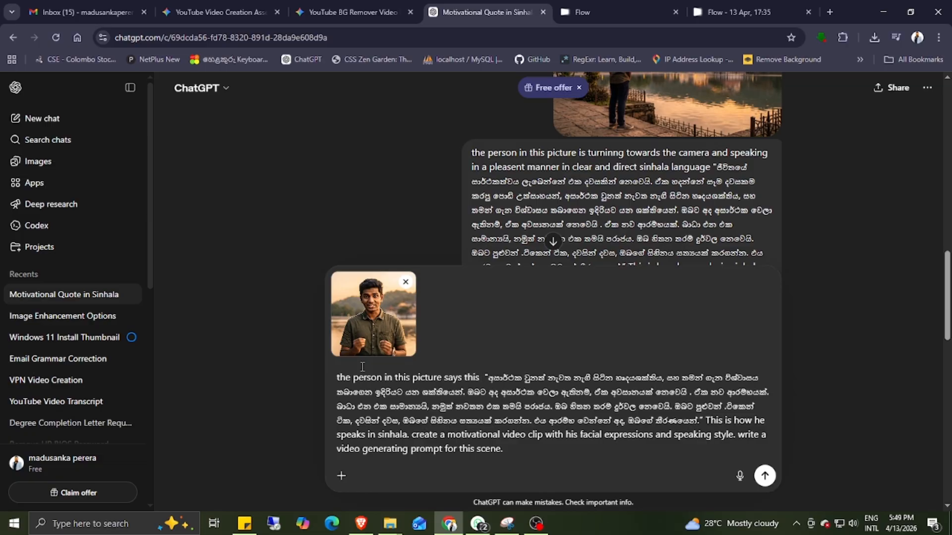
text(in clear)
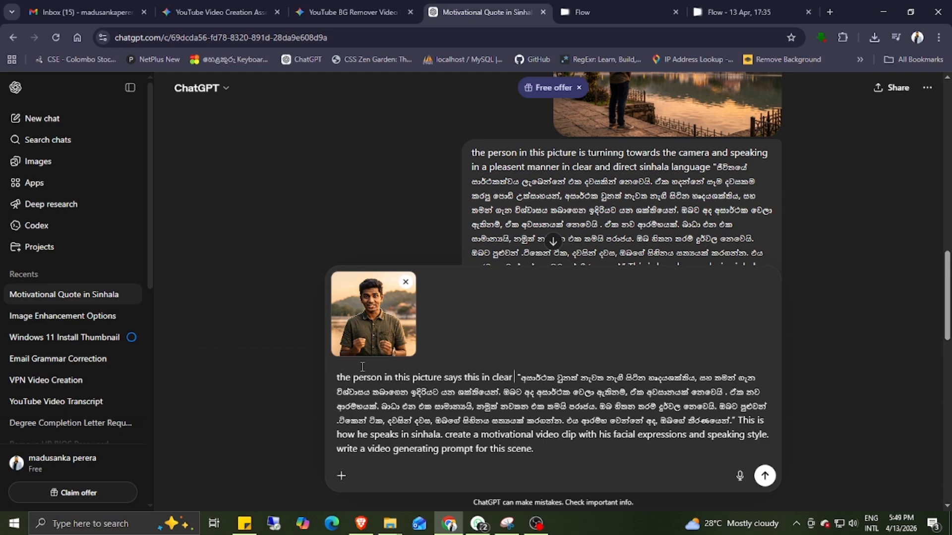
text( and)
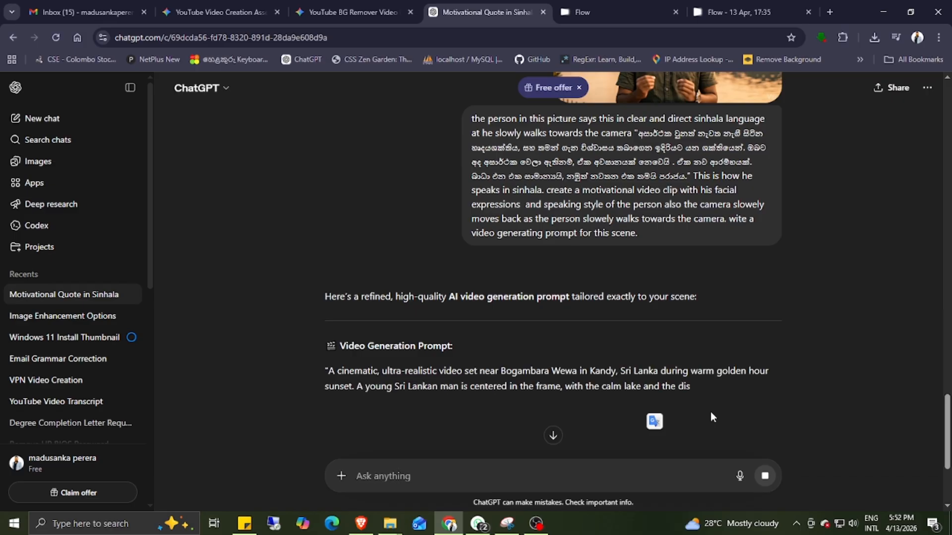
Copy the refined video generation prompt from ChatGPT into the Extend prompt of the lakeside video in Flow.
drag(749, 358, 271, 215)
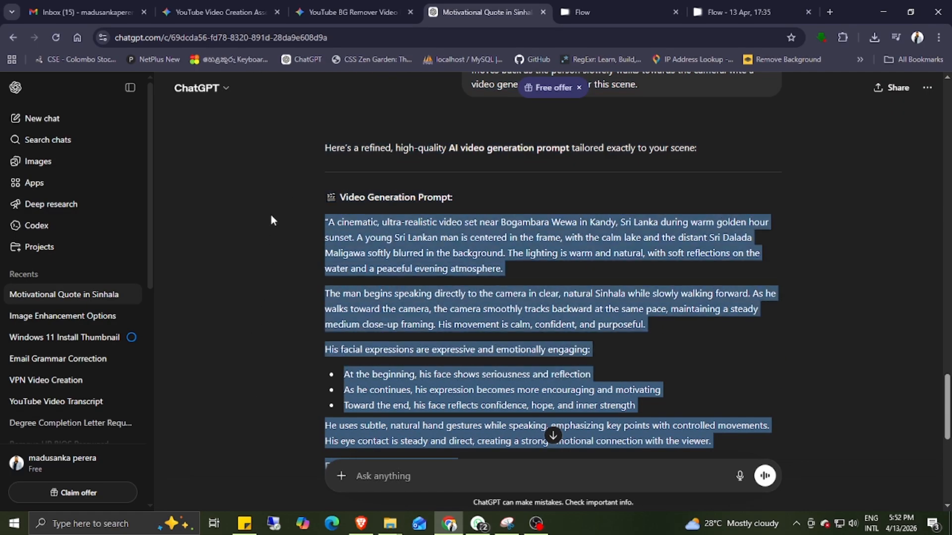
right_click(377, 224)
click(405, 244)
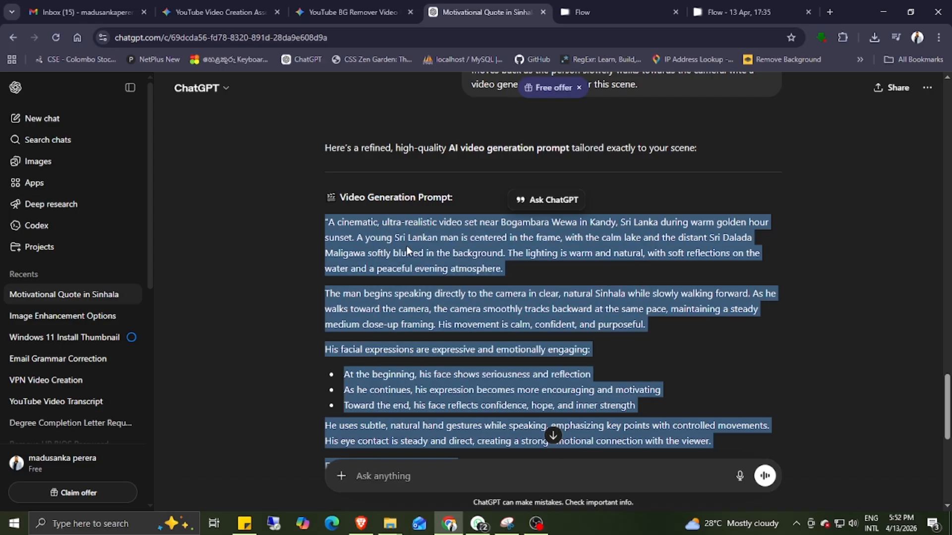
click(733, 12)
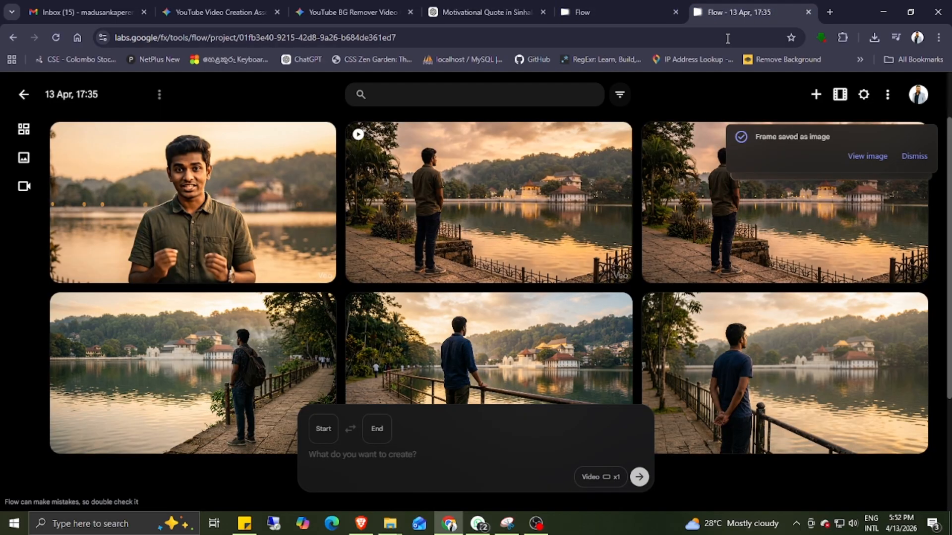
click(369, 206)
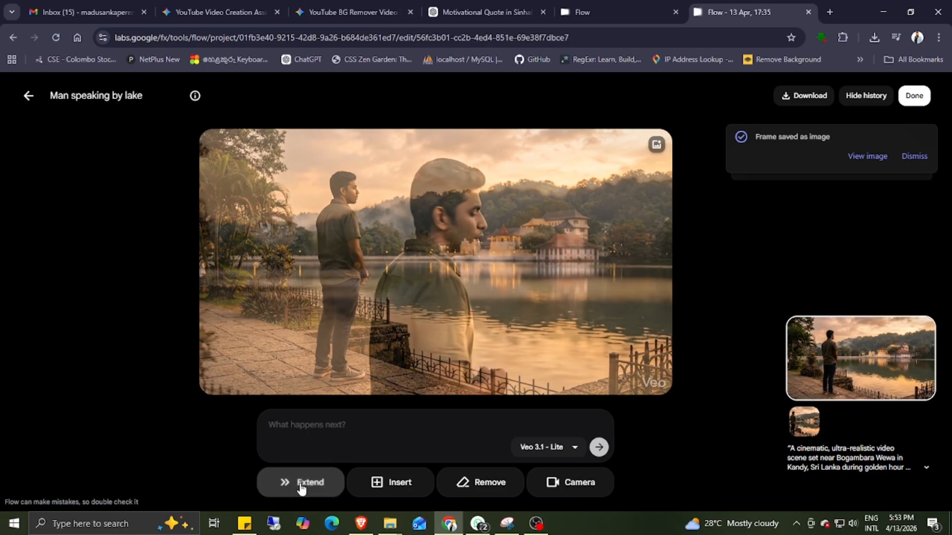
right_click(276, 422)
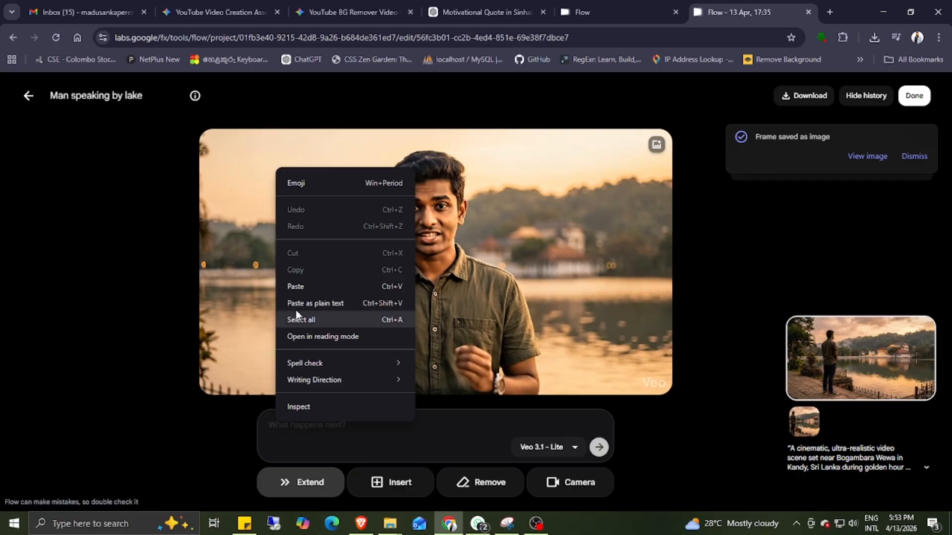
click(303, 287)
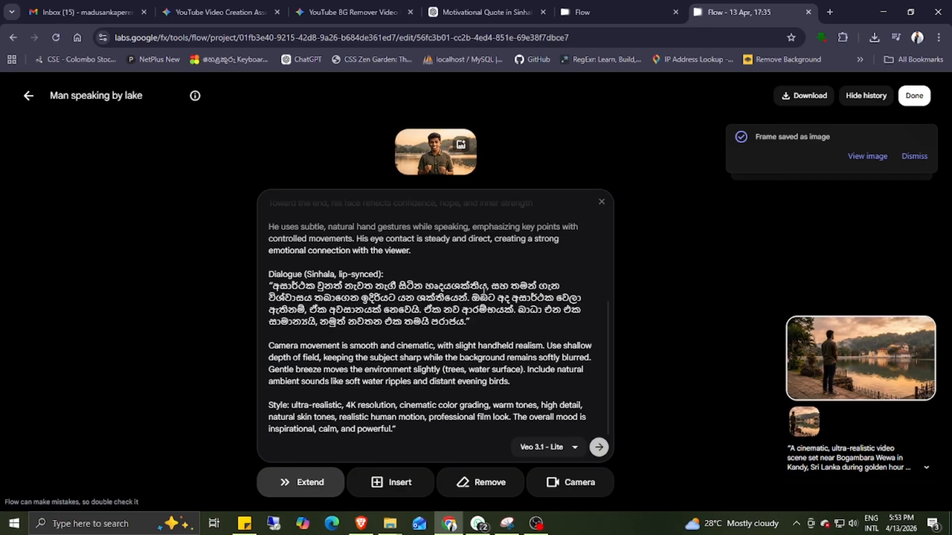
Choose the Veo 3.1 - Fast model for the extension and generate the extended clip.
click(570, 448)
click(550, 371)
click(599, 447)
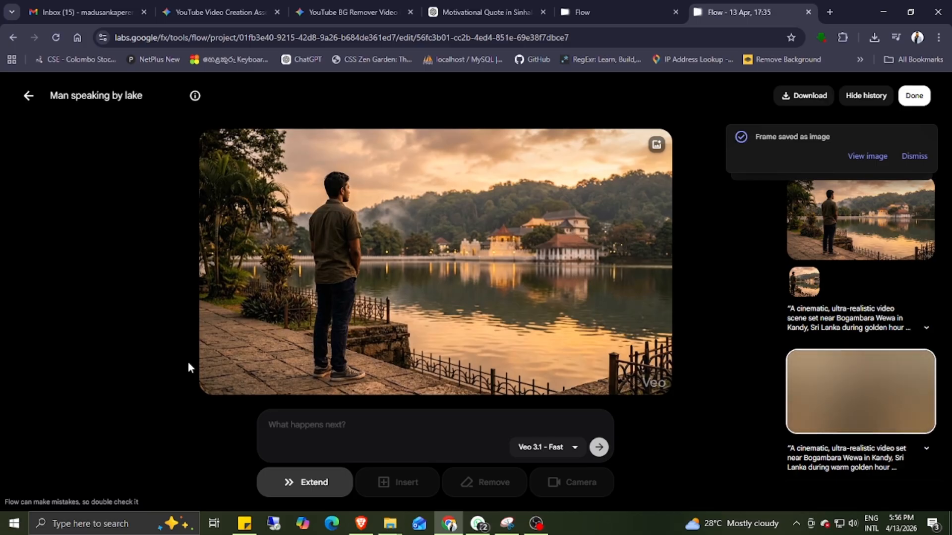
Play the extended video through to its end and save its last frame as an image.
click(421, 207)
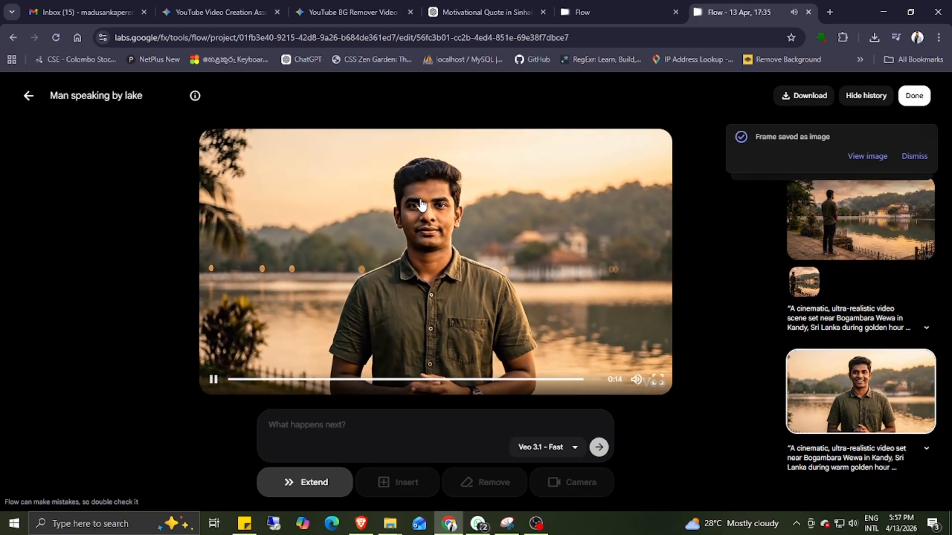
right_click(421, 201)
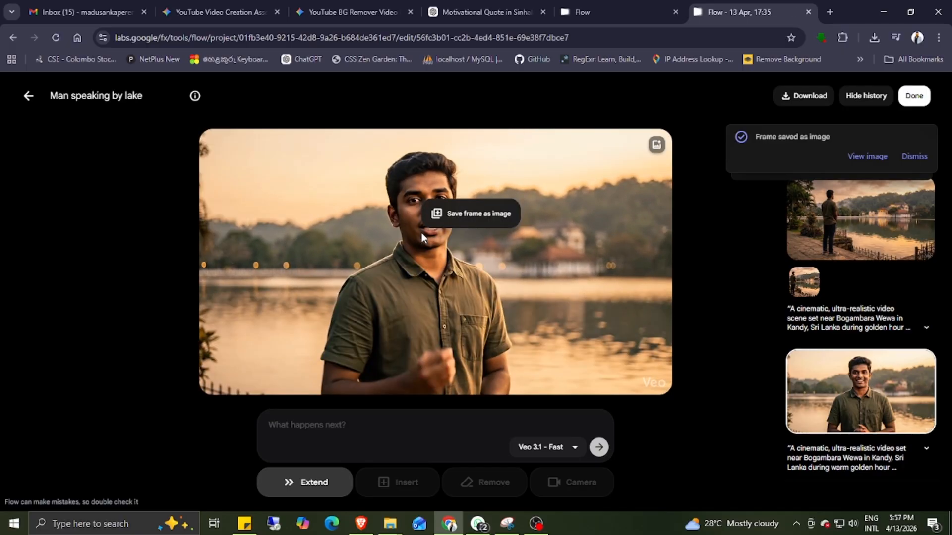
click(373, 304)
drag(284, 383, 660, 379)
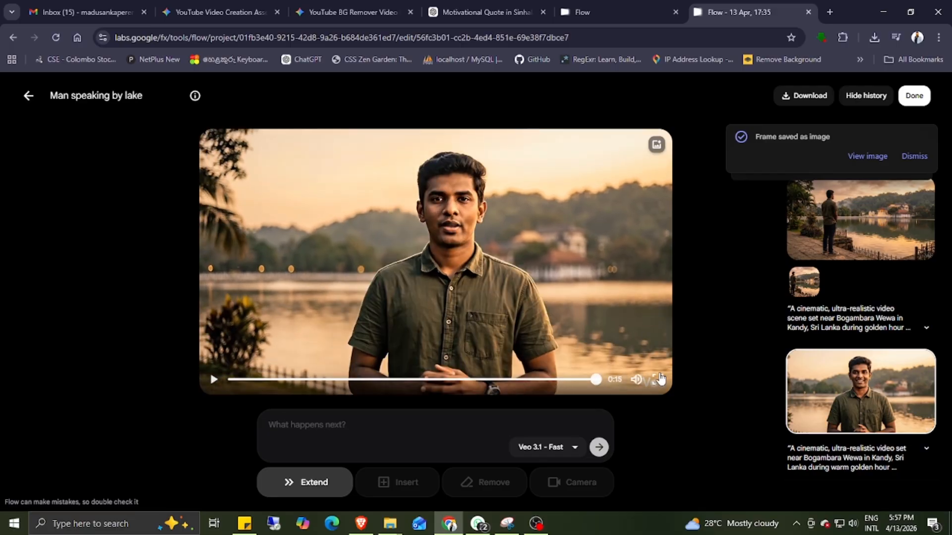
right_click(475, 178)
click(501, 189)
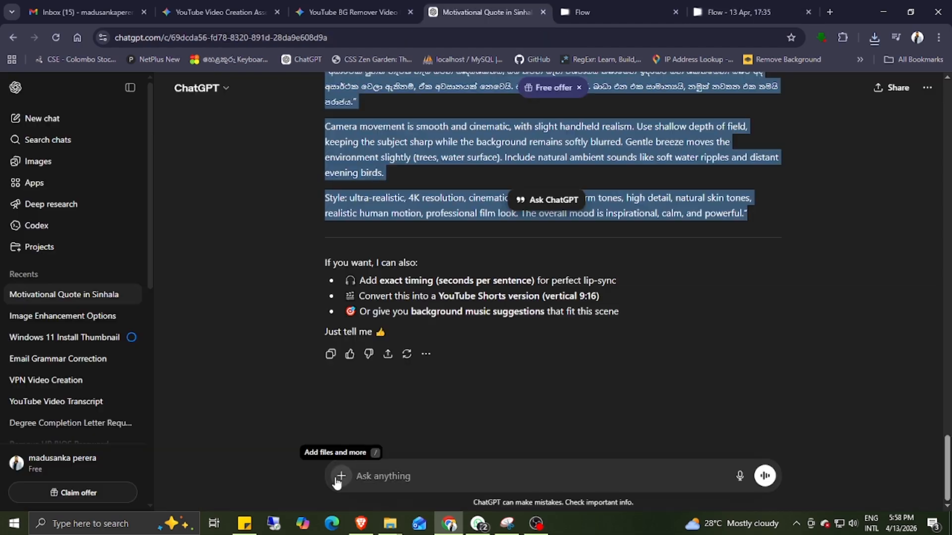
Attach the saved frame to a new ChatGPT message and reuse the previous walking-towards-the-camera video prompt request as its text.
click(341, 475)
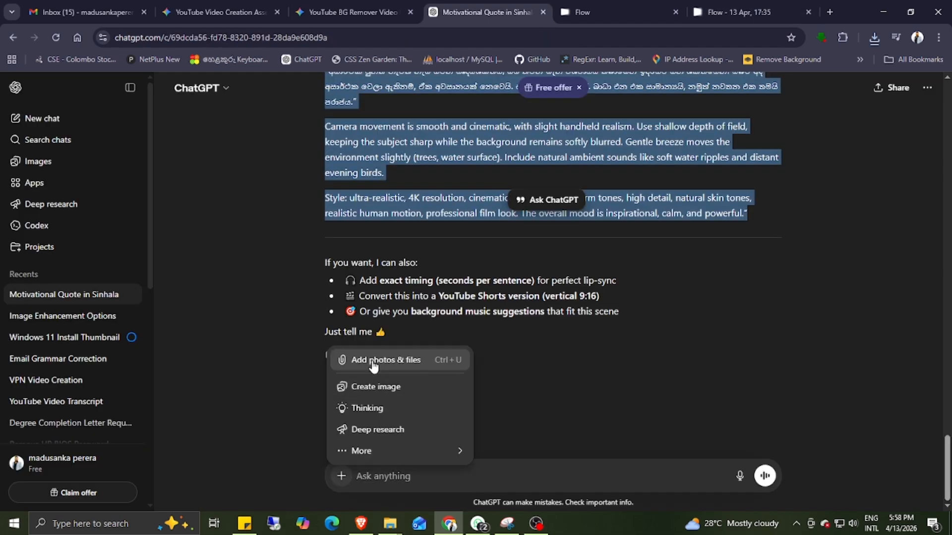
key(ctrl+v)
scroll(817, 259, up, 15)
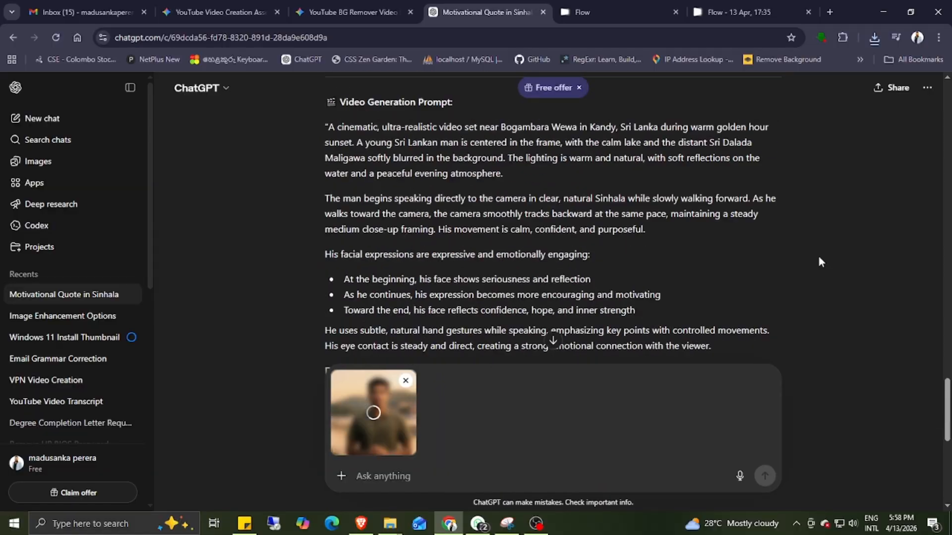
drag(642, 265, 456, 160)
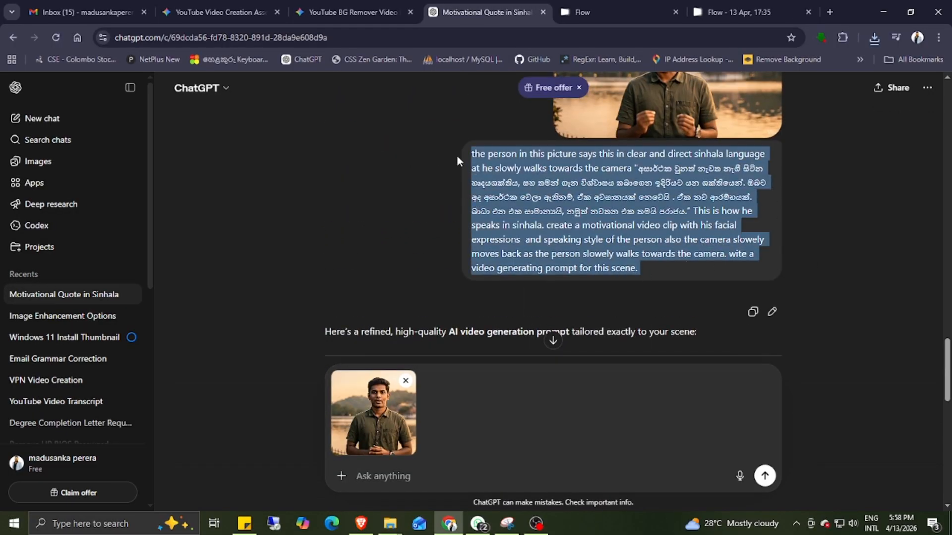
click(400, 472)
key(ctrl+v)
Replace the quoted speech with the quote's closing Sinhala lines, from "ඔබ හිතන තරම් දුර්වල නෙවෙයි" to "ඔබගේ තීරණයෙන්.", and send the request.
scroll(837, 293, down, 10)
scroll(837, 292, up, 5)
scroll(837, 295, up, 10)
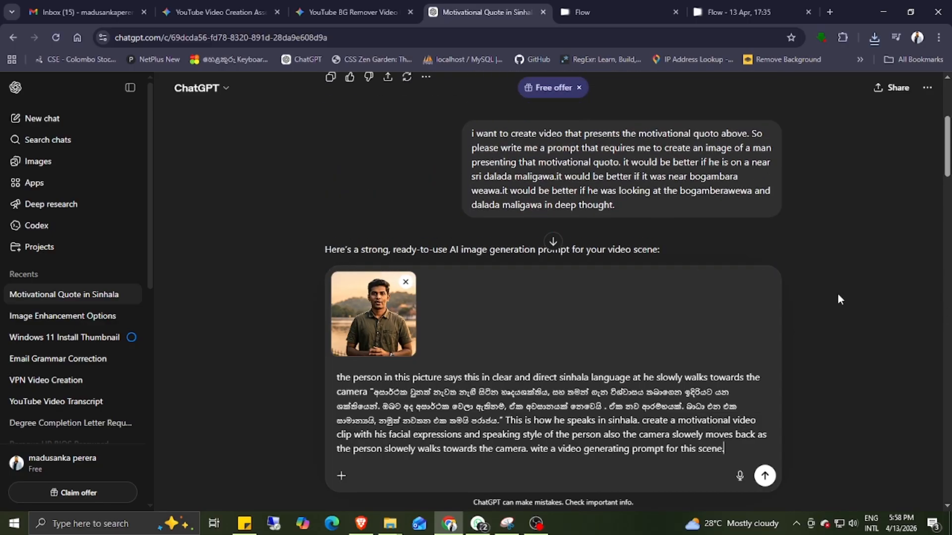
scroll(837, 294, up, 4)
scroll(837, 295, down, 15)
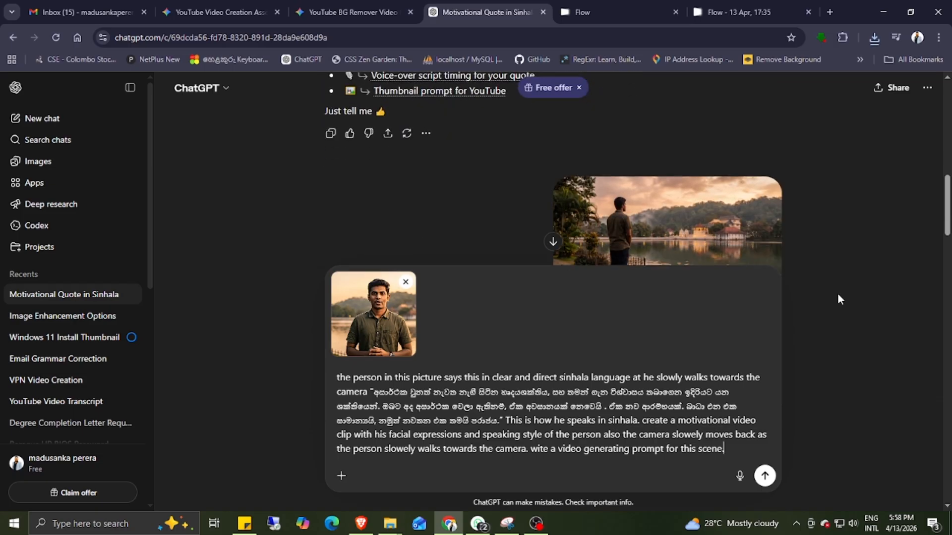
scroll(837, 299, down, 5)
drag(637, 176, 621, 205)
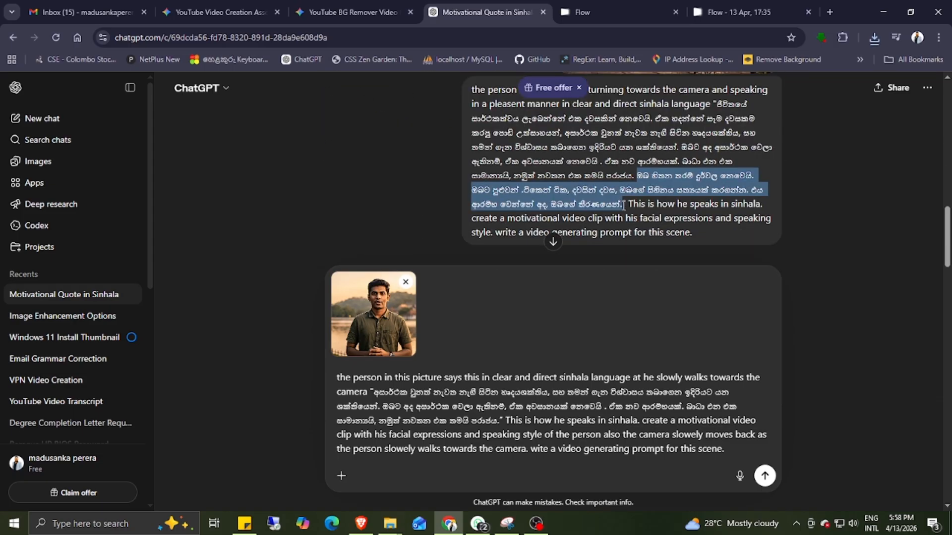
click(373, 391)
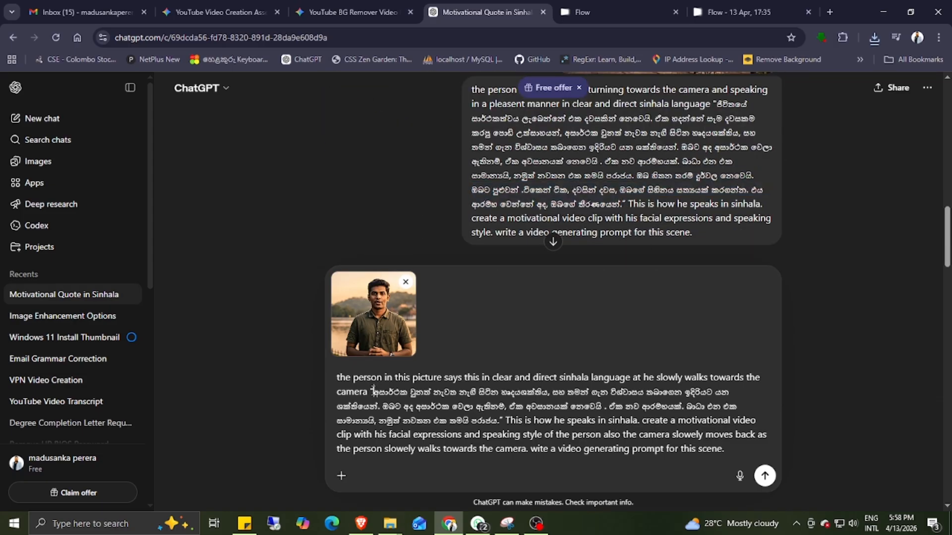
drag(461, 392, 495, 418)
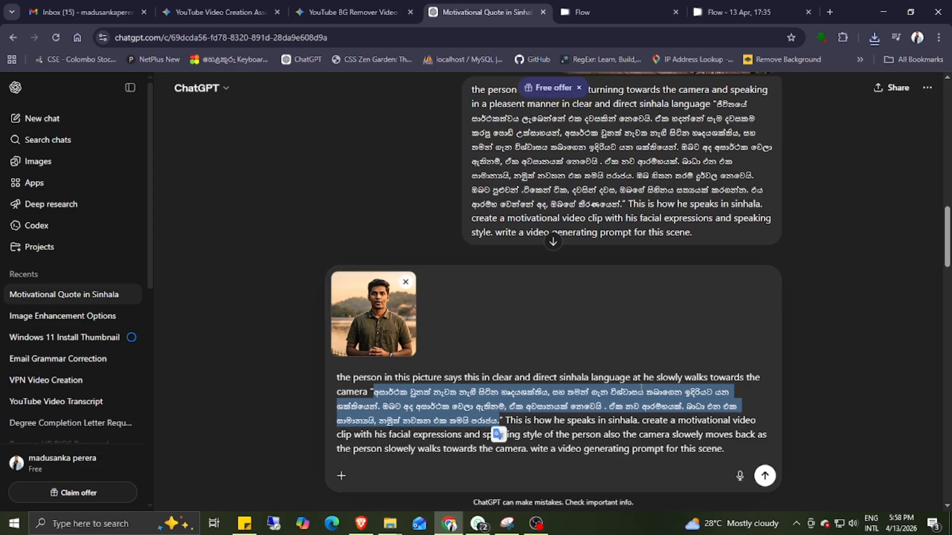
text(ඔබ හිතන තරම් දුර්වල නෙවෙයි. ඔබට පුළුවන් .ටිකෙන් ටික, දවසින් දවස, ඔබගේ සිහිනය සත්‍යයක් කරගන්න. එය ආරම්භ වෙන්නේ අද, ඔබගේ තීරණයෙන්.)
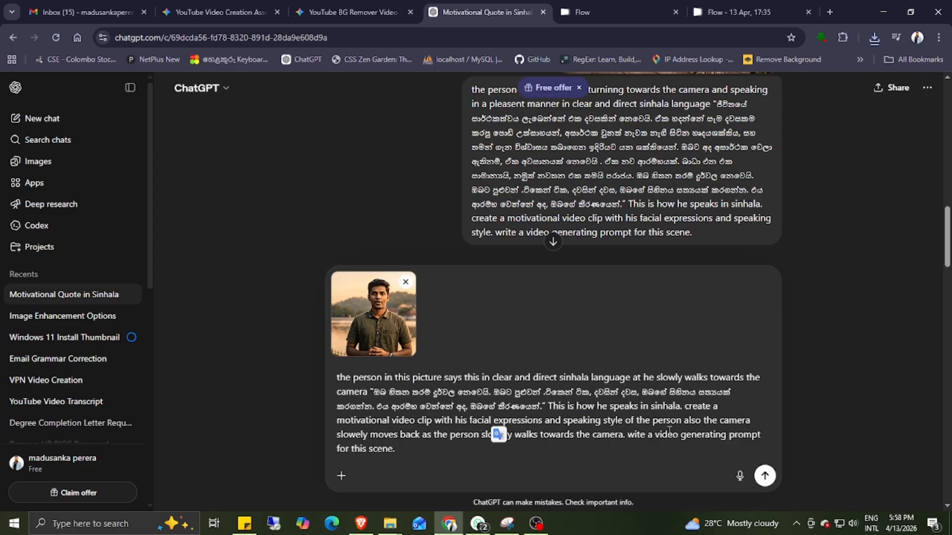
key(Return)
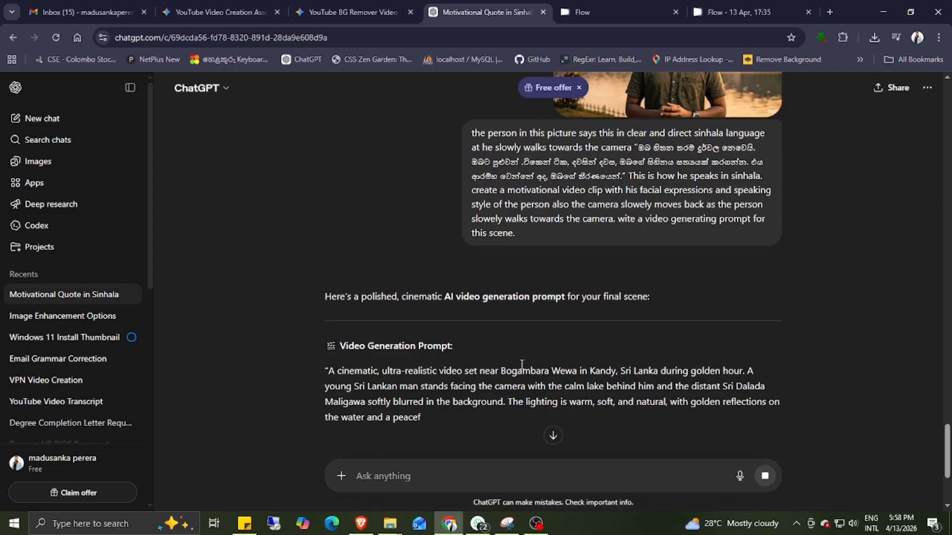
Copy the final scene's video generation prompt from ChatGPT into the Extend prompt of the lakeside video in Flow.
scroll(637, 311, down, 3)
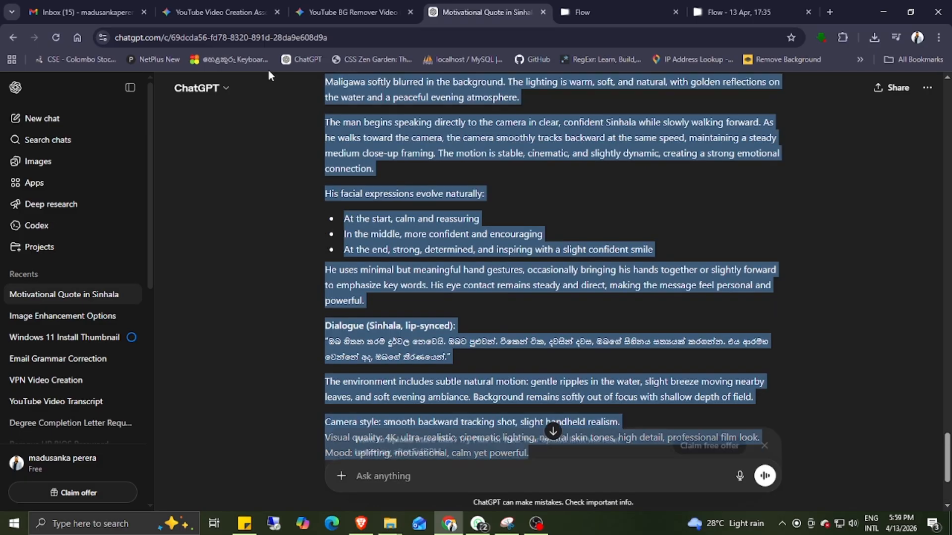
drag(268, 75, 274, 193)
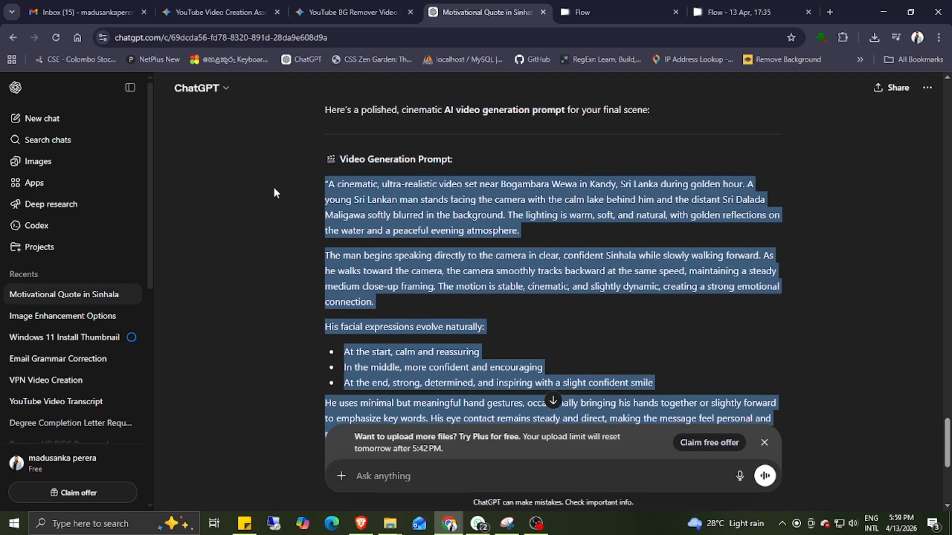
right_click(456, 207)
click(496, 223)
click(733, 12)
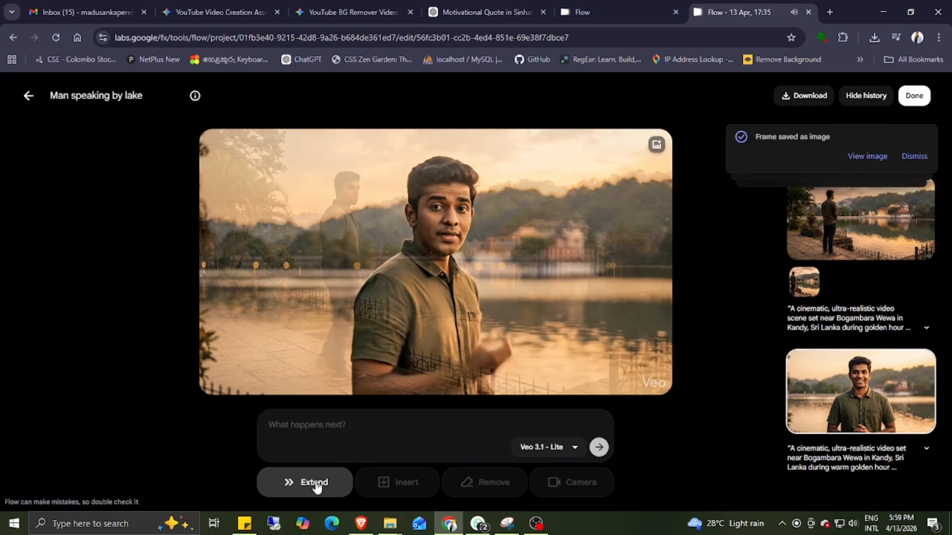
right_click(311, 424)
click(343, 287)
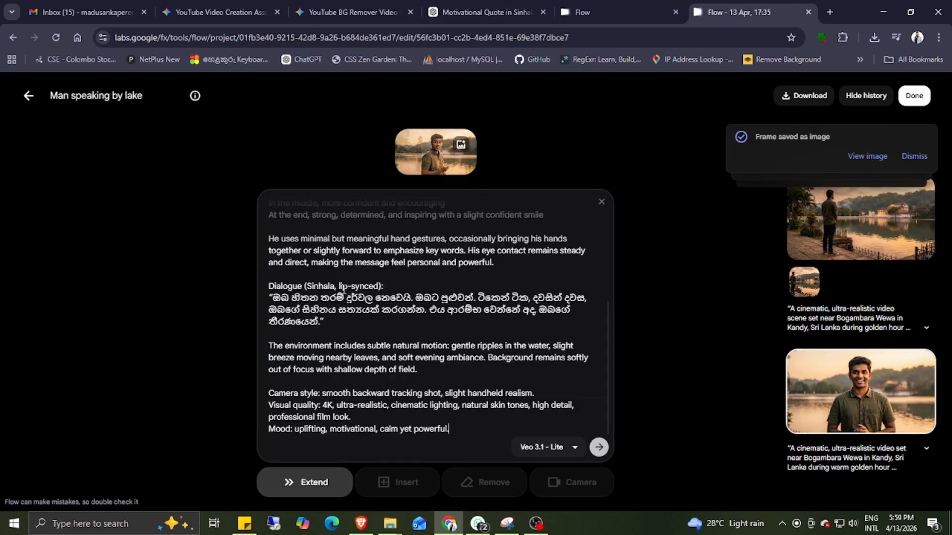
Generate the closing section of the lakeside video with the Veo 3.1 - Fast model.
click(576, 447)
click(561, 375)
click(599, 447)
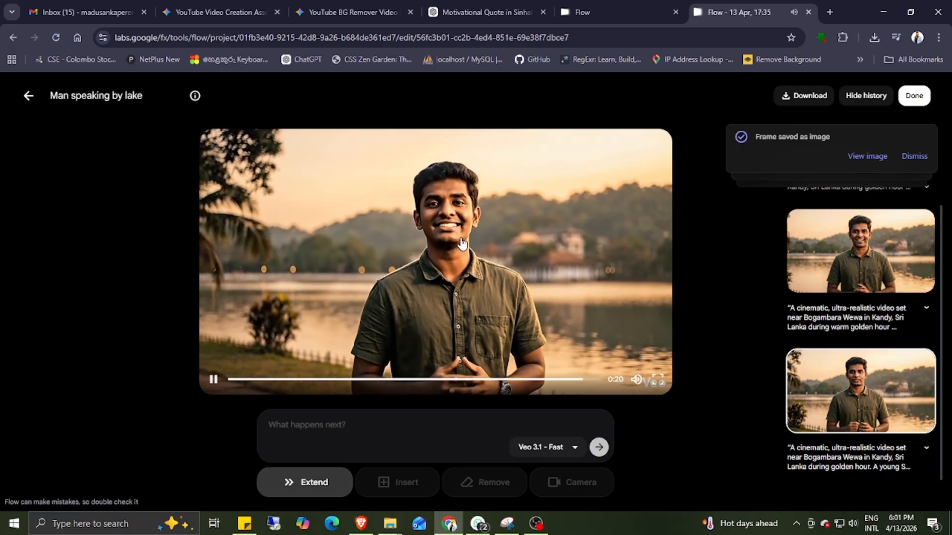
Download the full lakeside video in its original 720p size and play the downloaded file full screen.
click(817, 98)
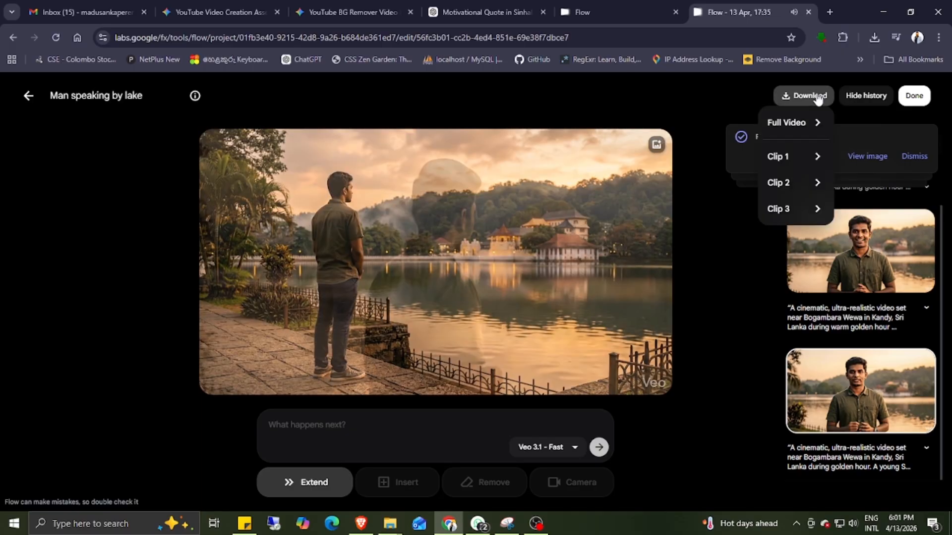
mouse_move(805, 126)
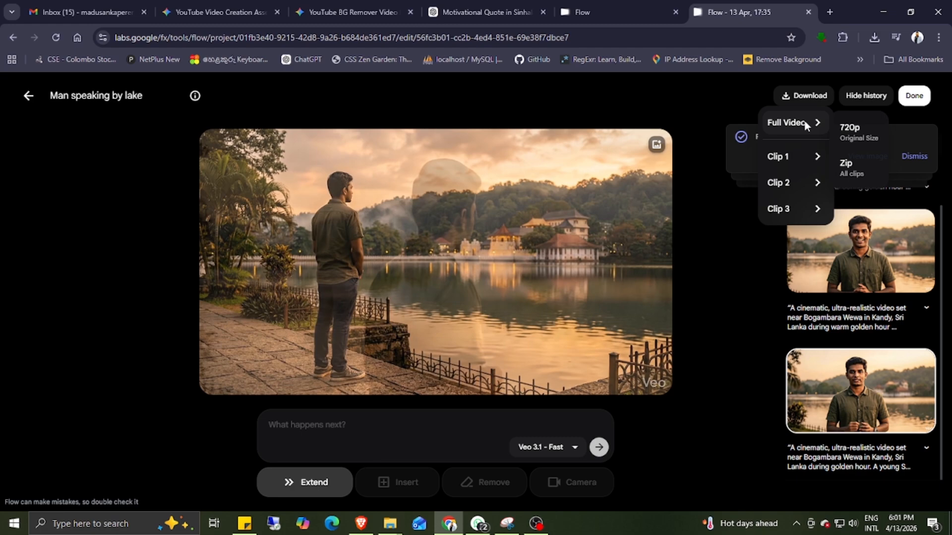
click(866, 133)
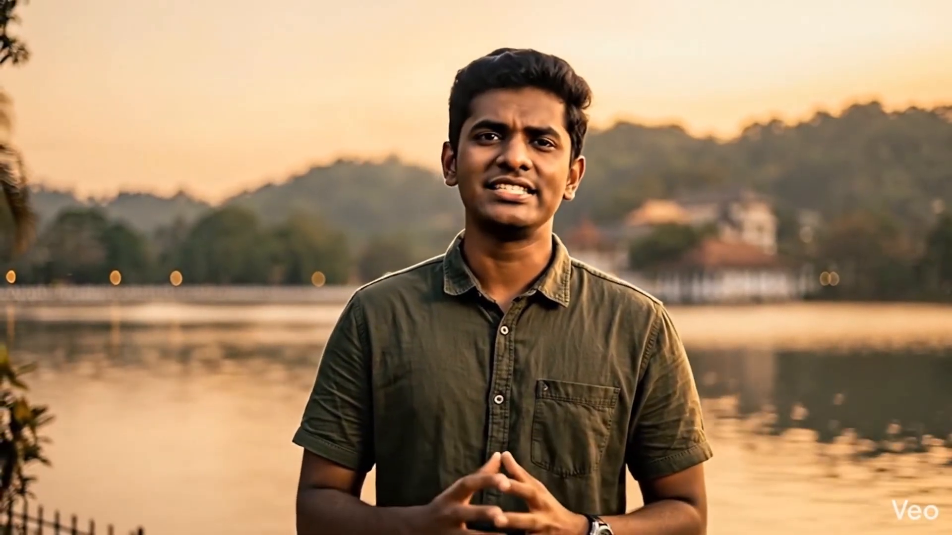
mouse_move(750, 327)
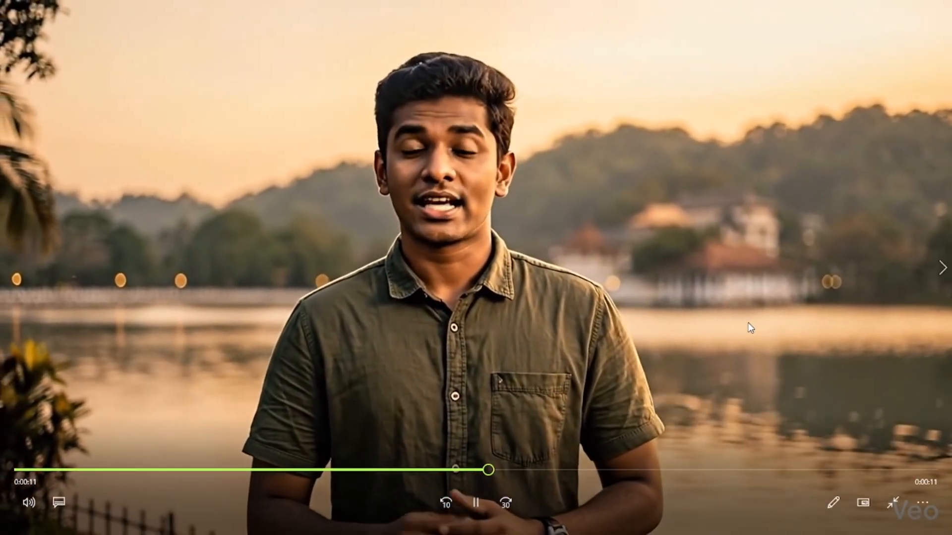